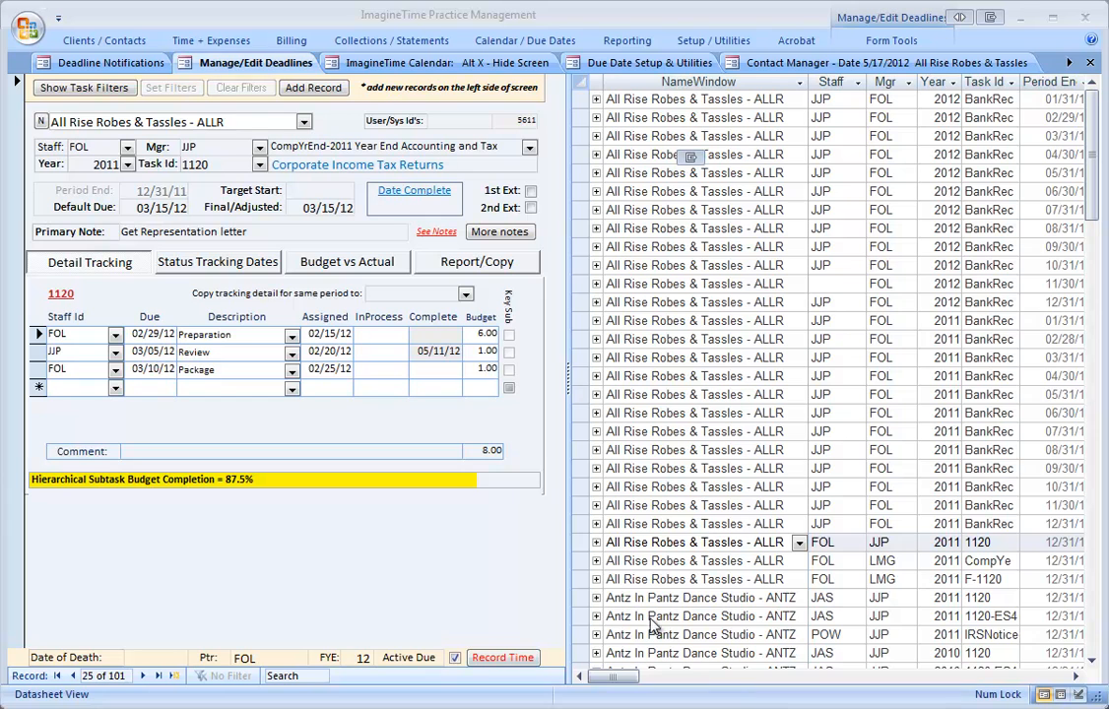
Step: In the due date setup options, set engagements in the Manage/Edit Deadlines screen to "Display Engagement Field and include in Tab Order"
click(711, 42)
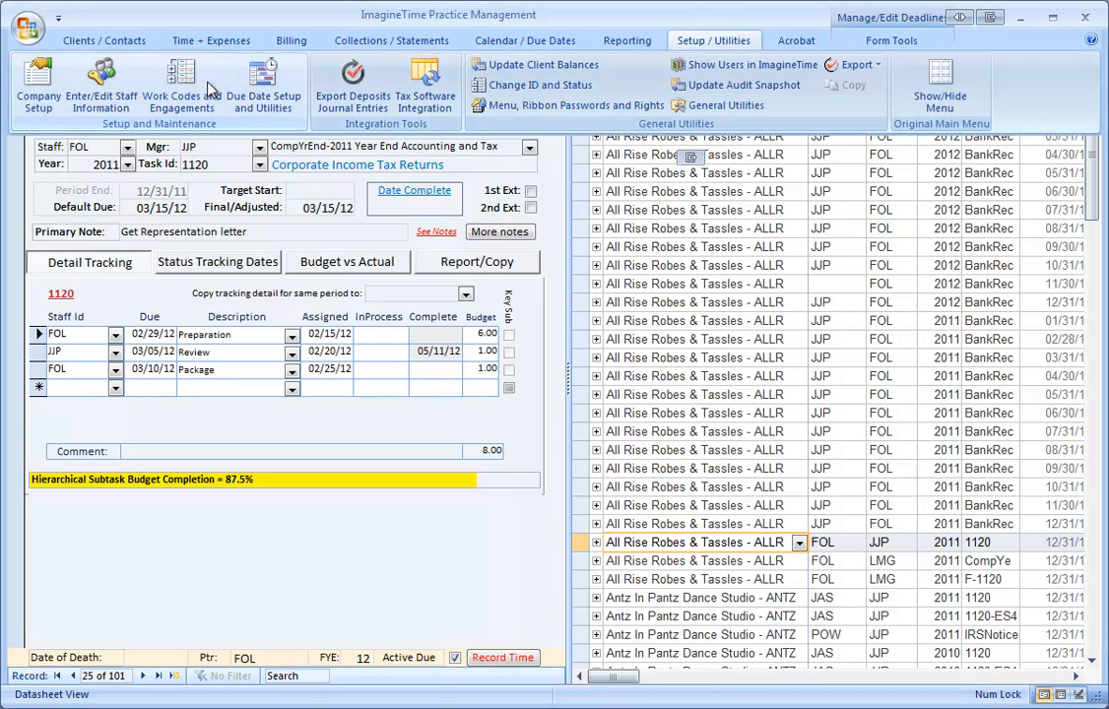
click(246, 101)
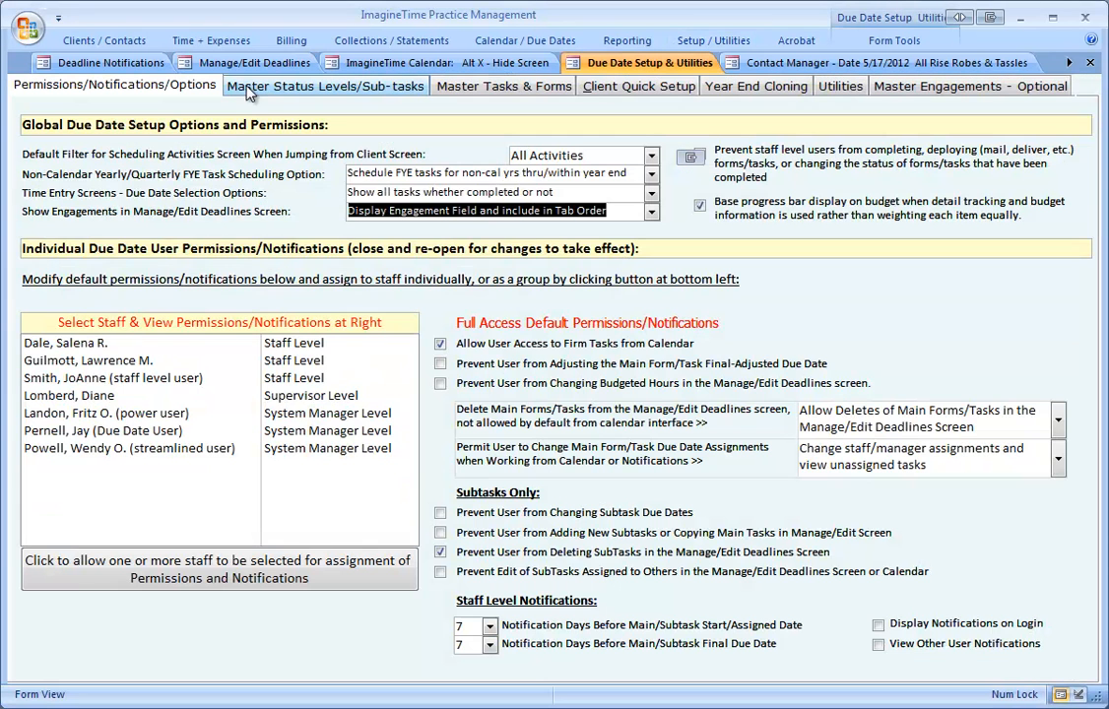
click(651, 213)
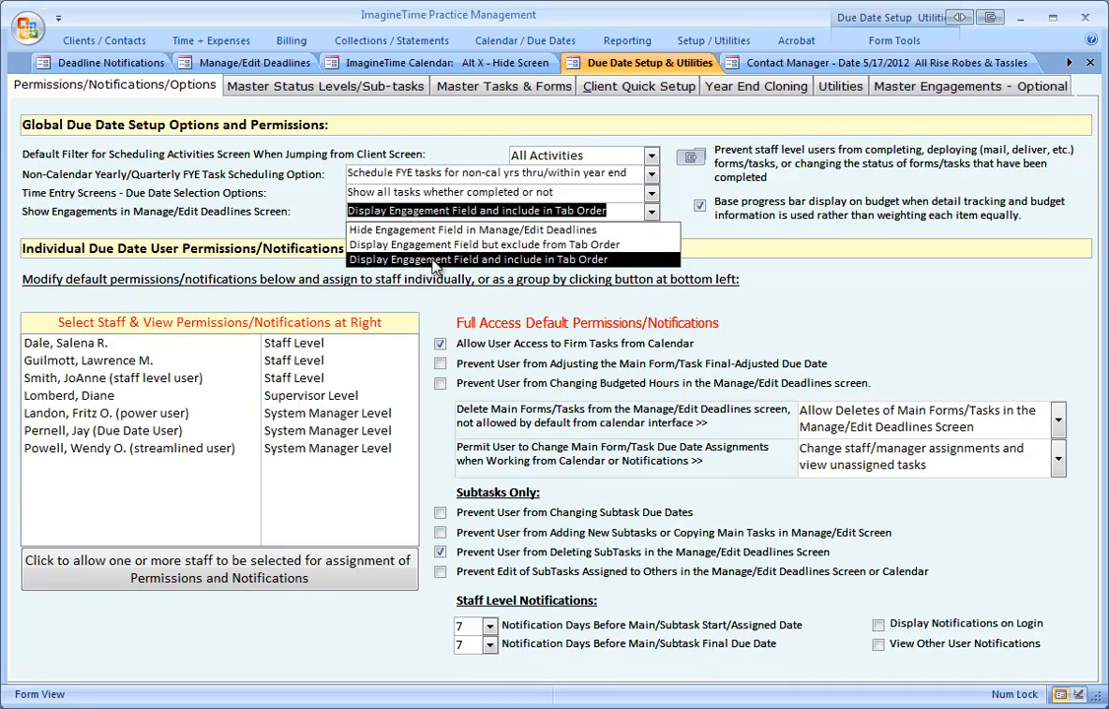
click(393, 258)
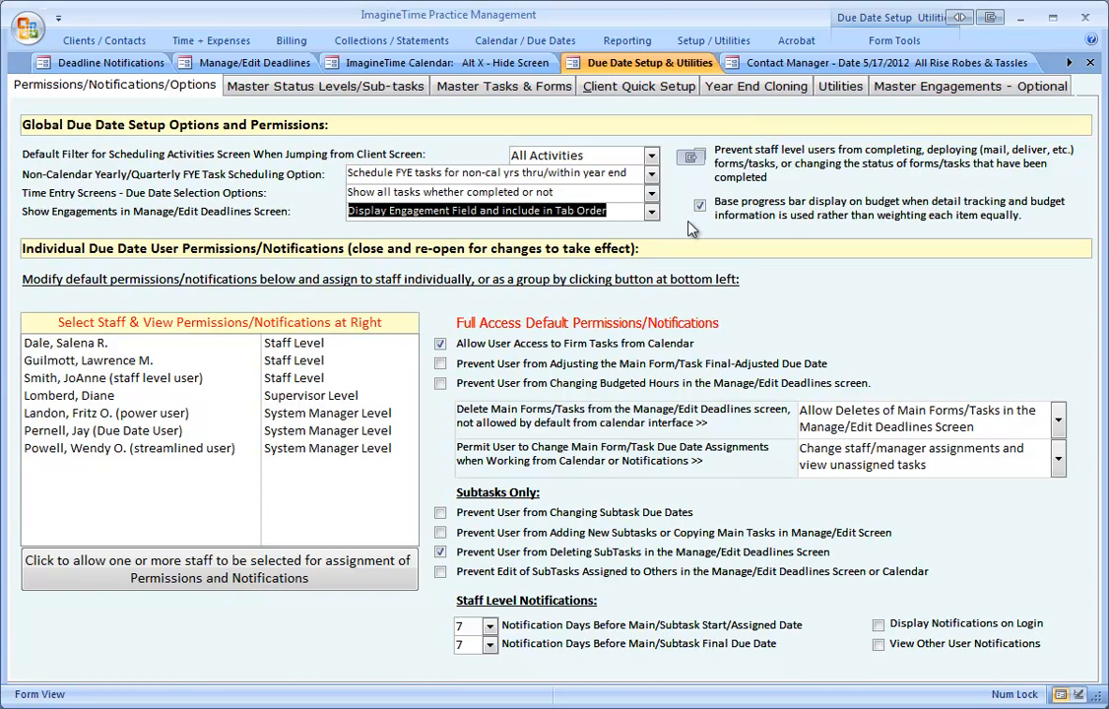
Step: Review the master engagement types, including CompYrEnd and the blank row for new types, and close the due date setup
click(985, 89)
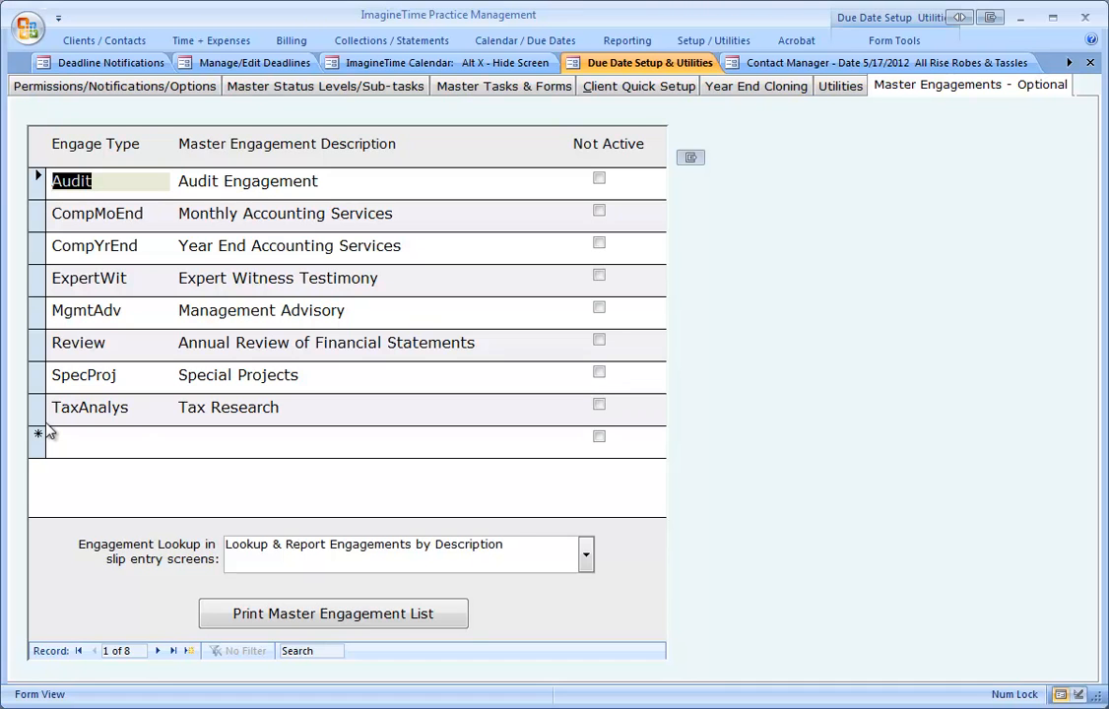
click(39, 248)
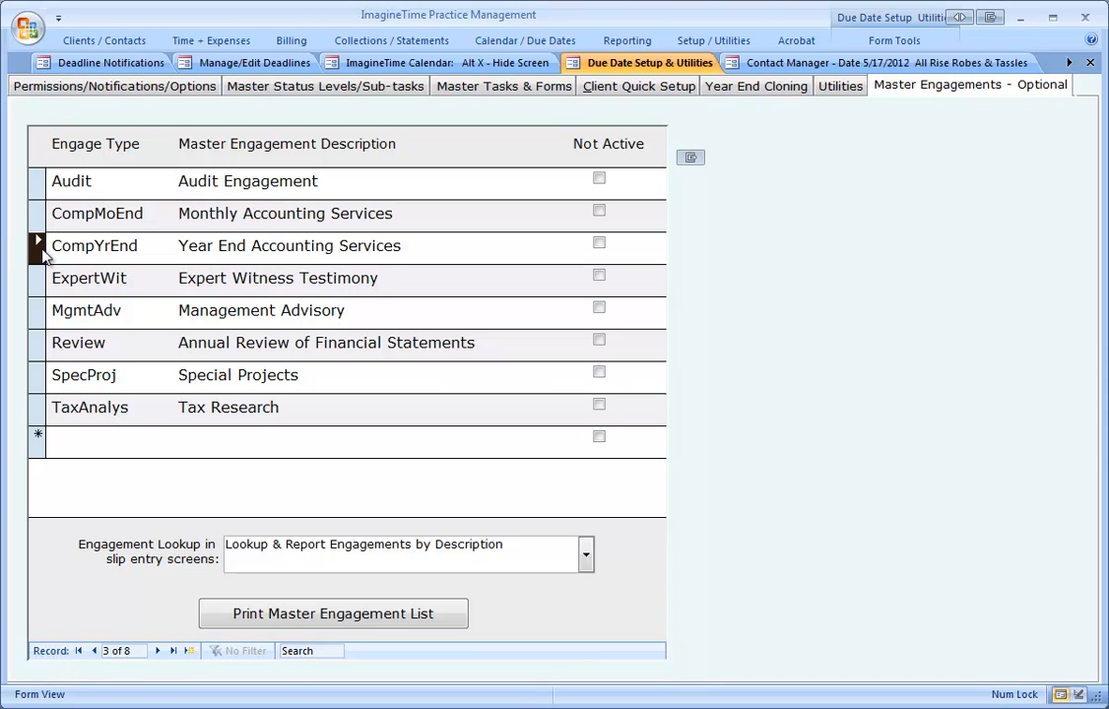
click(56, 440)
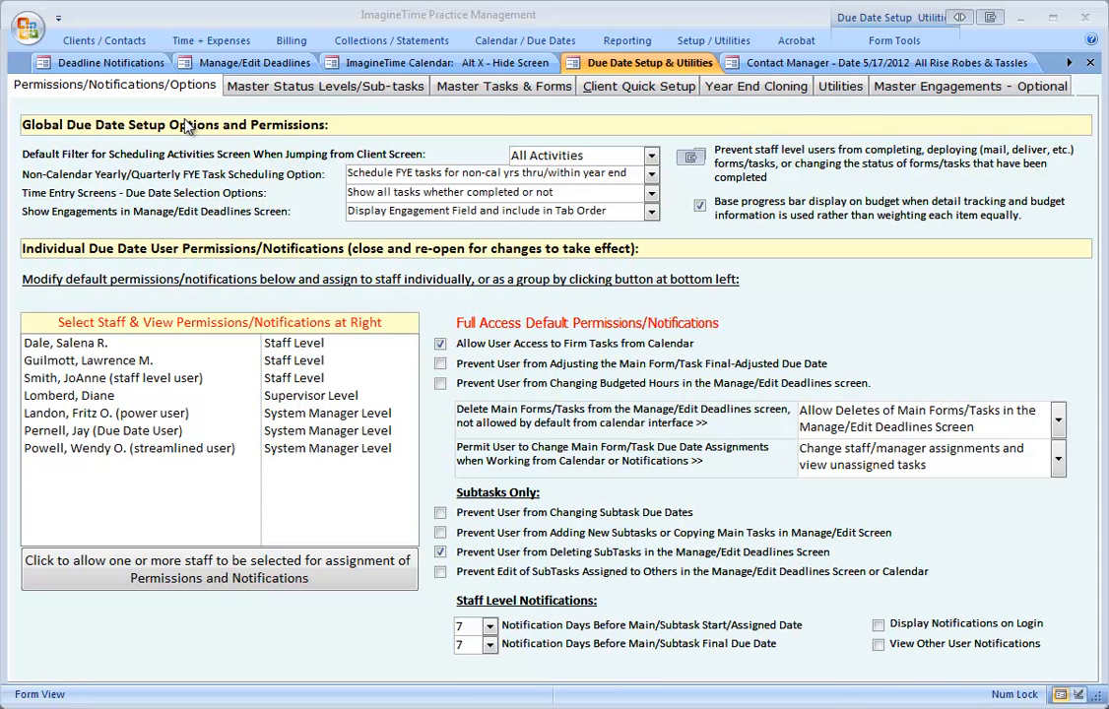
click(1090, 62)
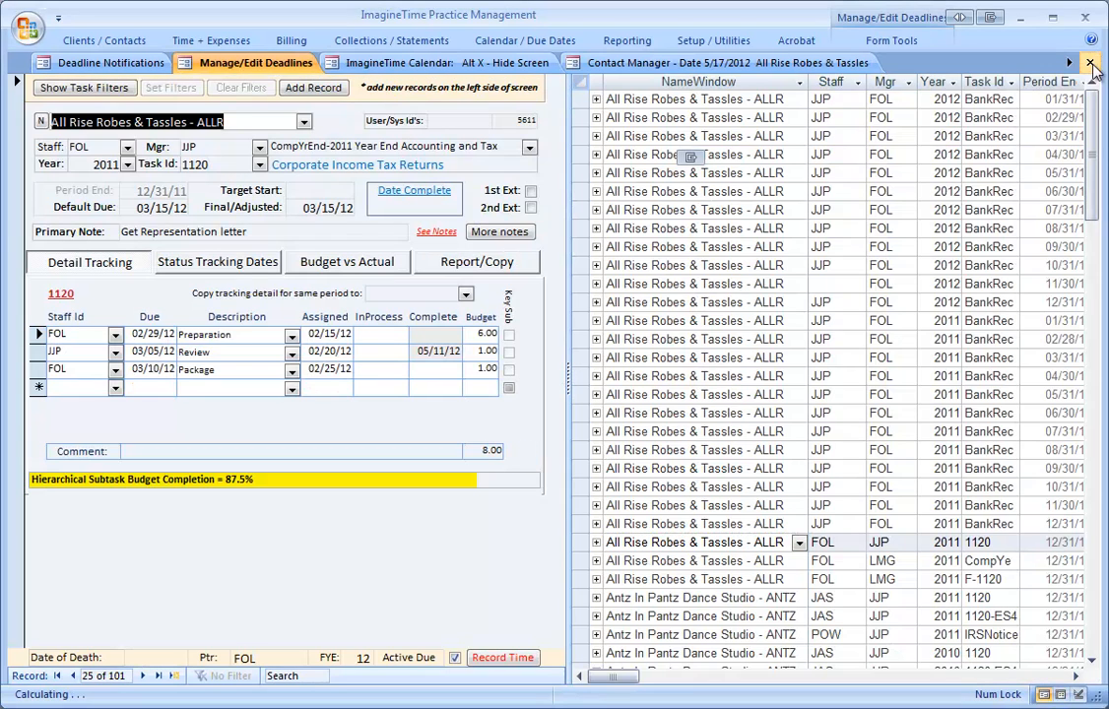
Step: Examine the engagements available for the 2011 Form 1120 deadline of All Rise Robes & Tassles
click(226, 65)
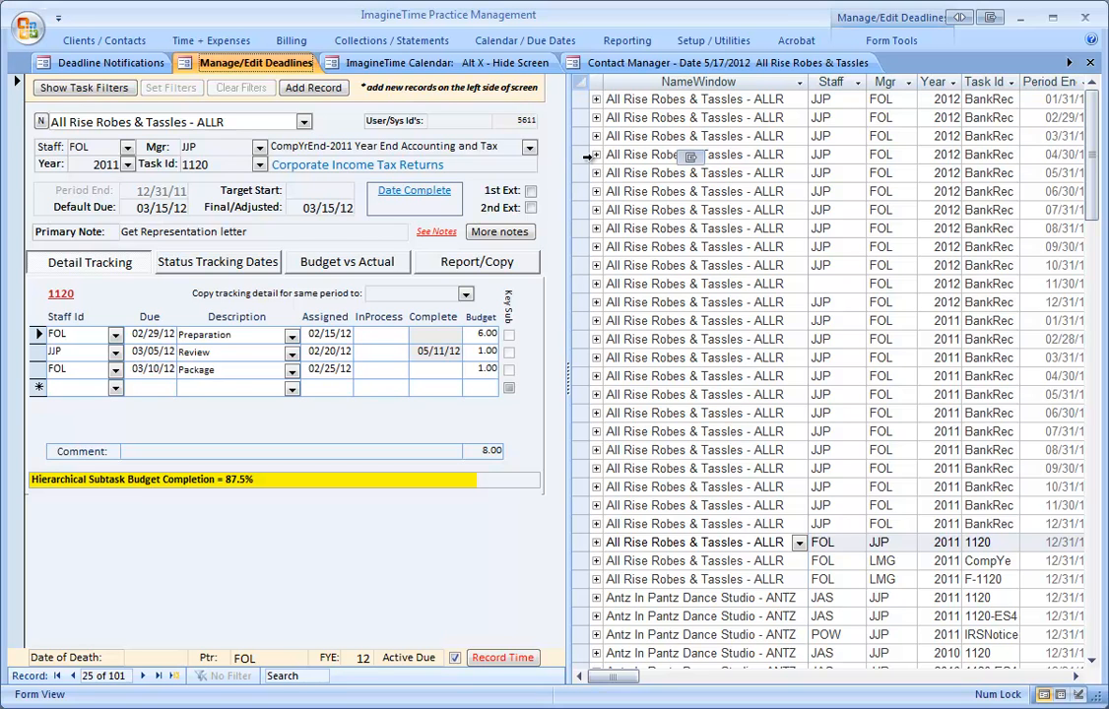
click(456, 145)
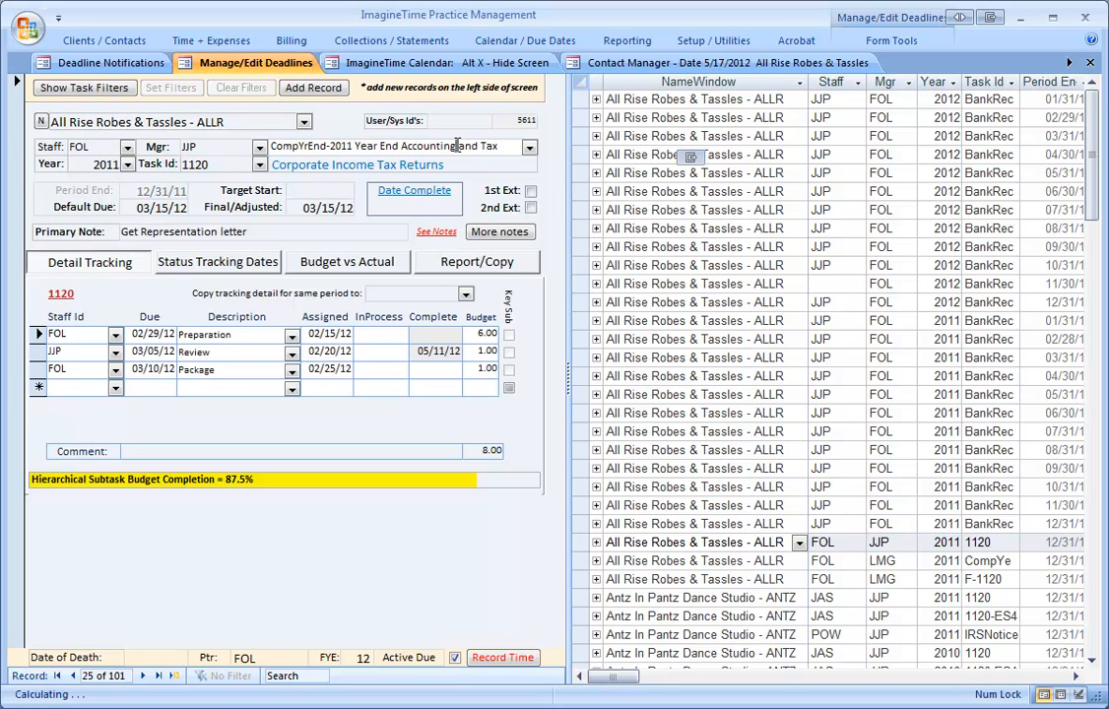
click(530, 150)
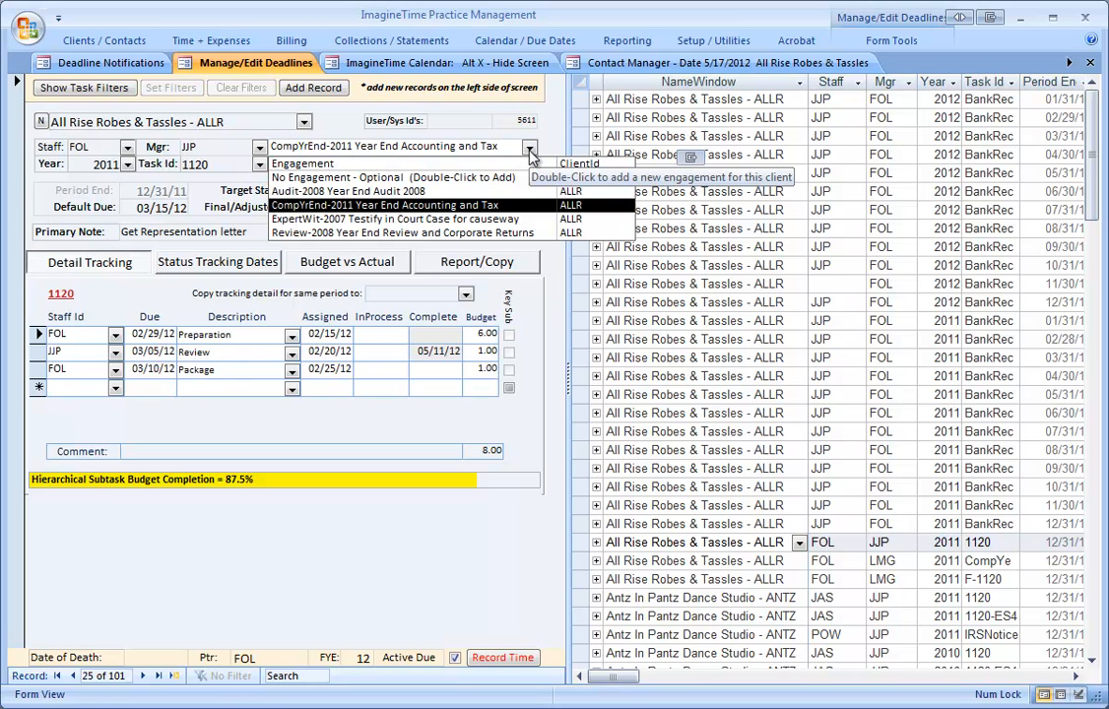
click(475, 138)
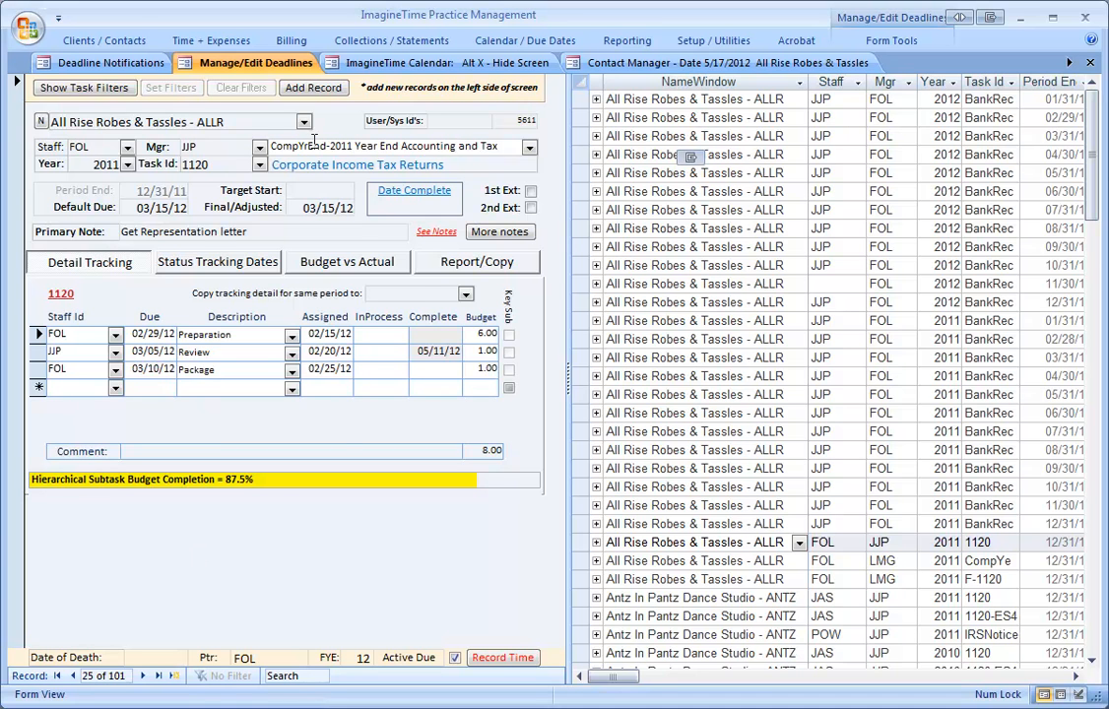
Step: Add a deadline record for Artifice Deed Realtors with staff FOL, year 2011 and task Audit
click(301, 88)
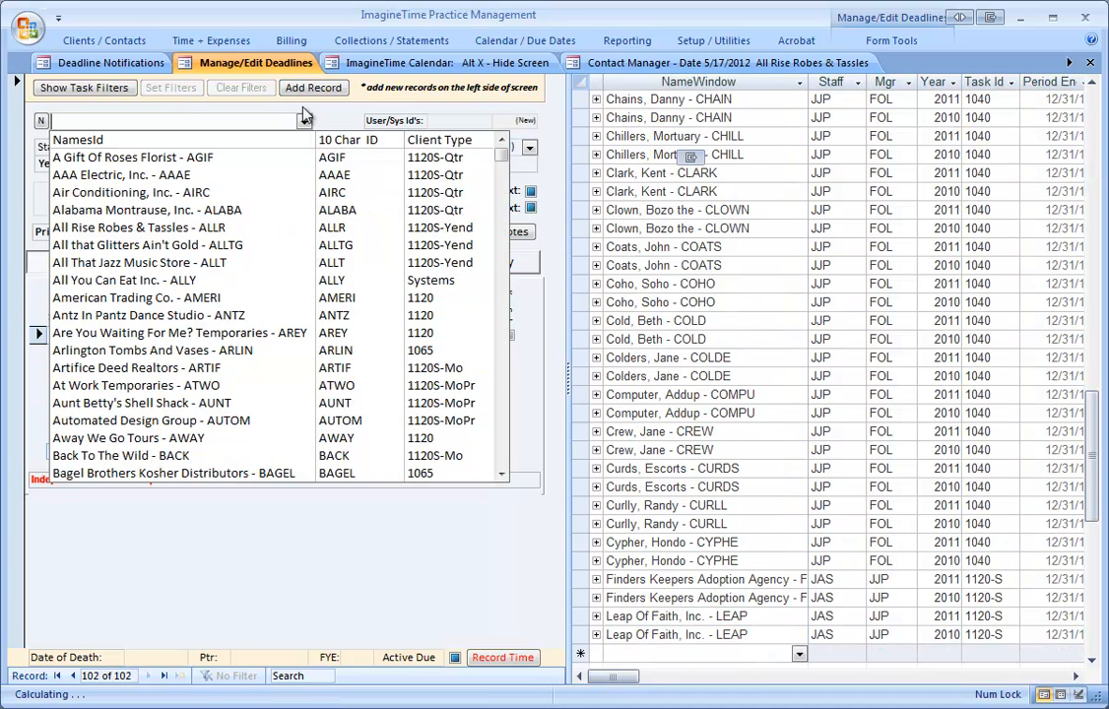
click(178, 376)
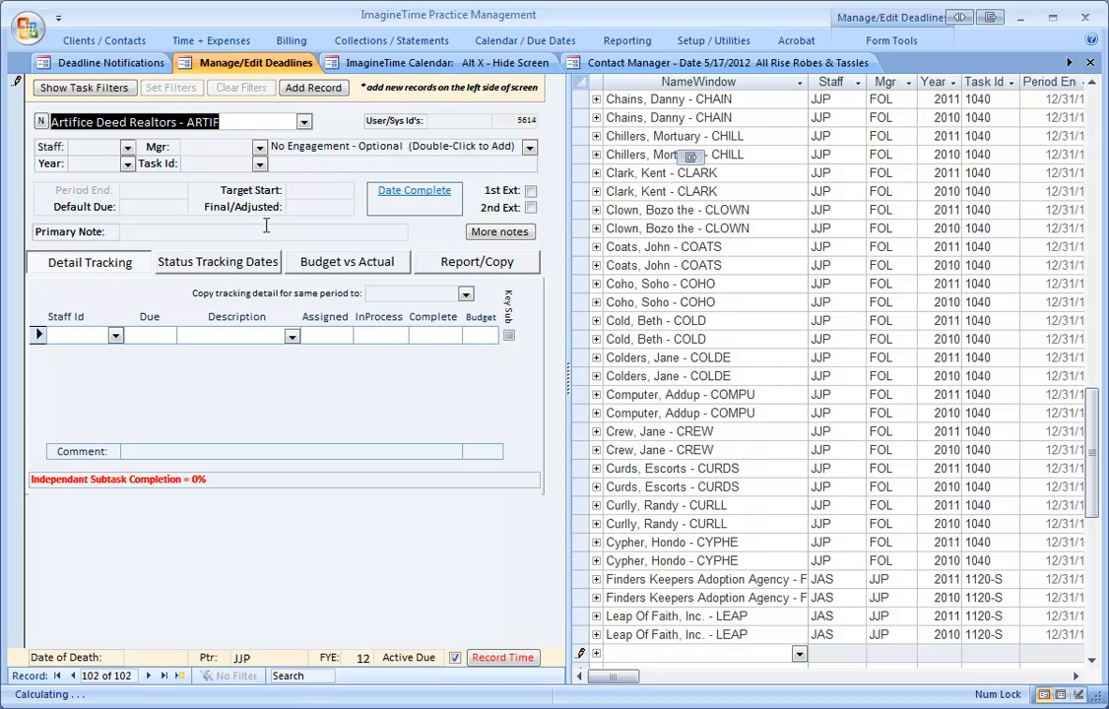
click(126, 146)
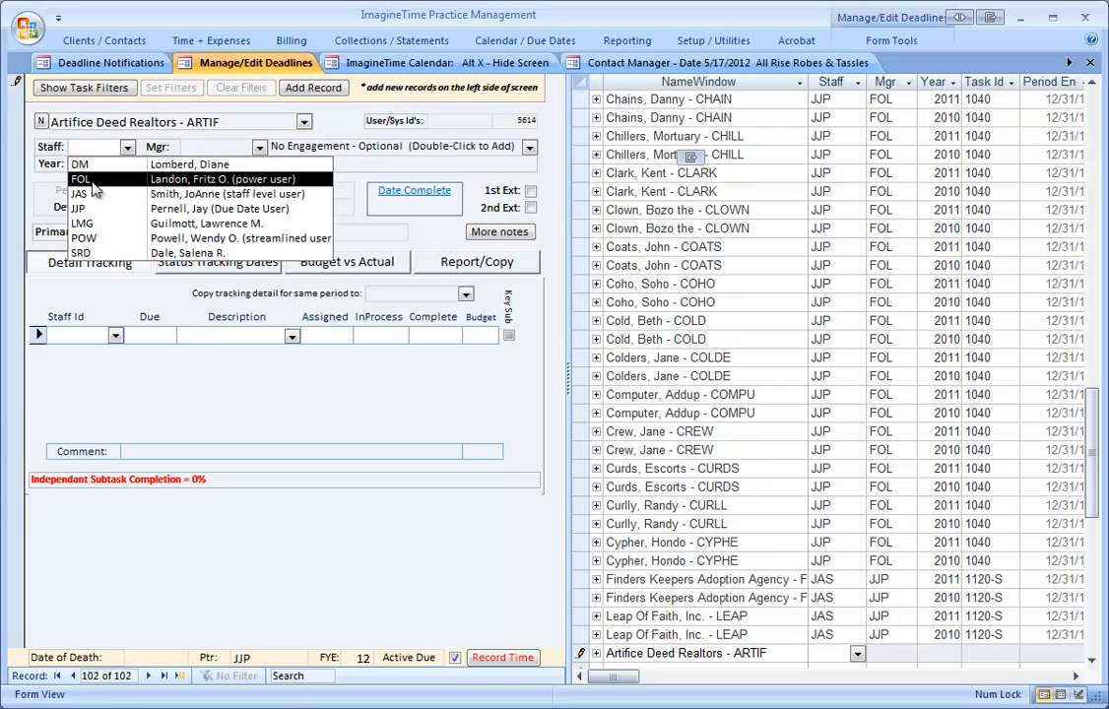
click(95, 179)
click(127, 164)
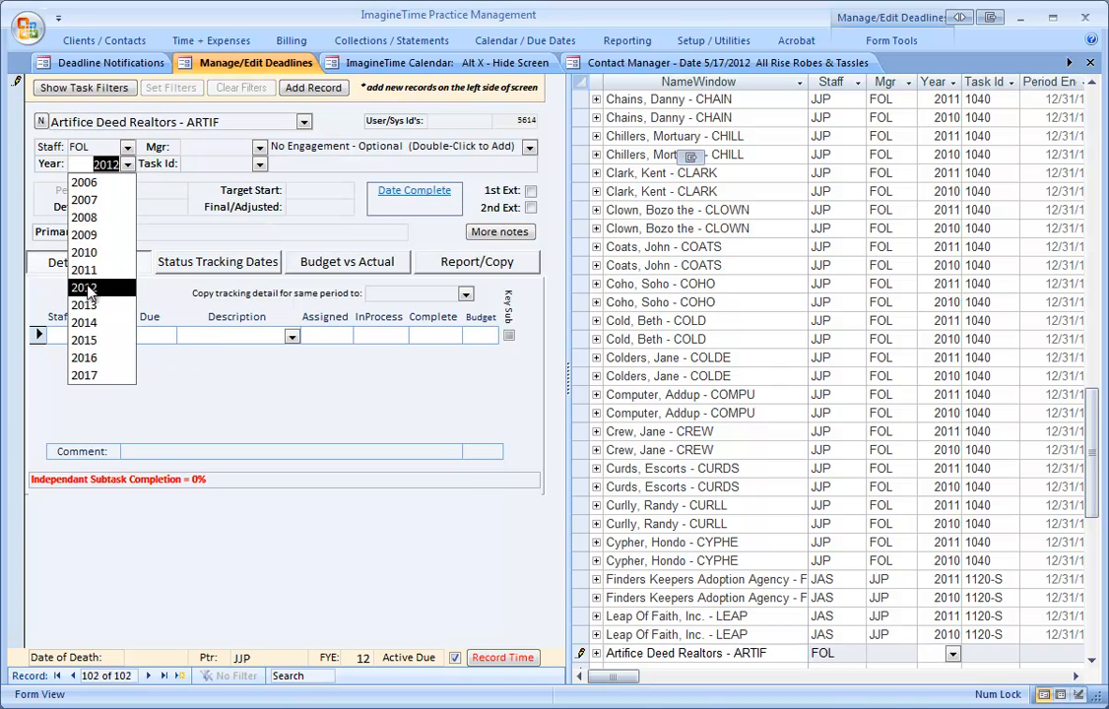
click(84, 270)
click(258, 163)
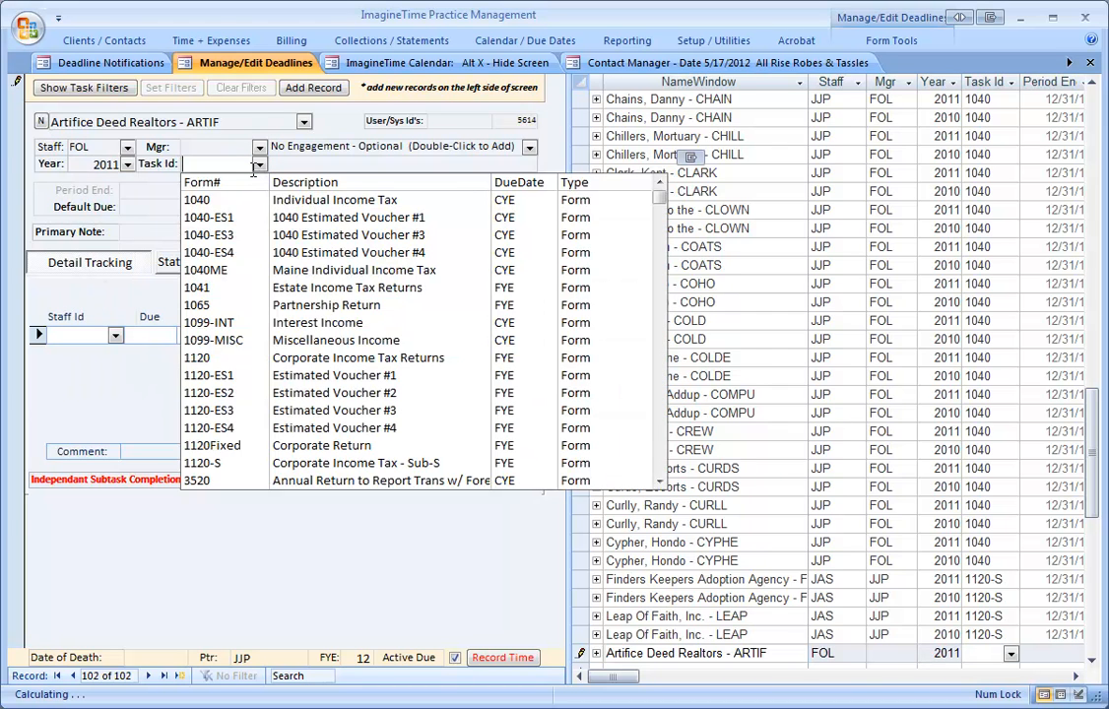
text(audit)
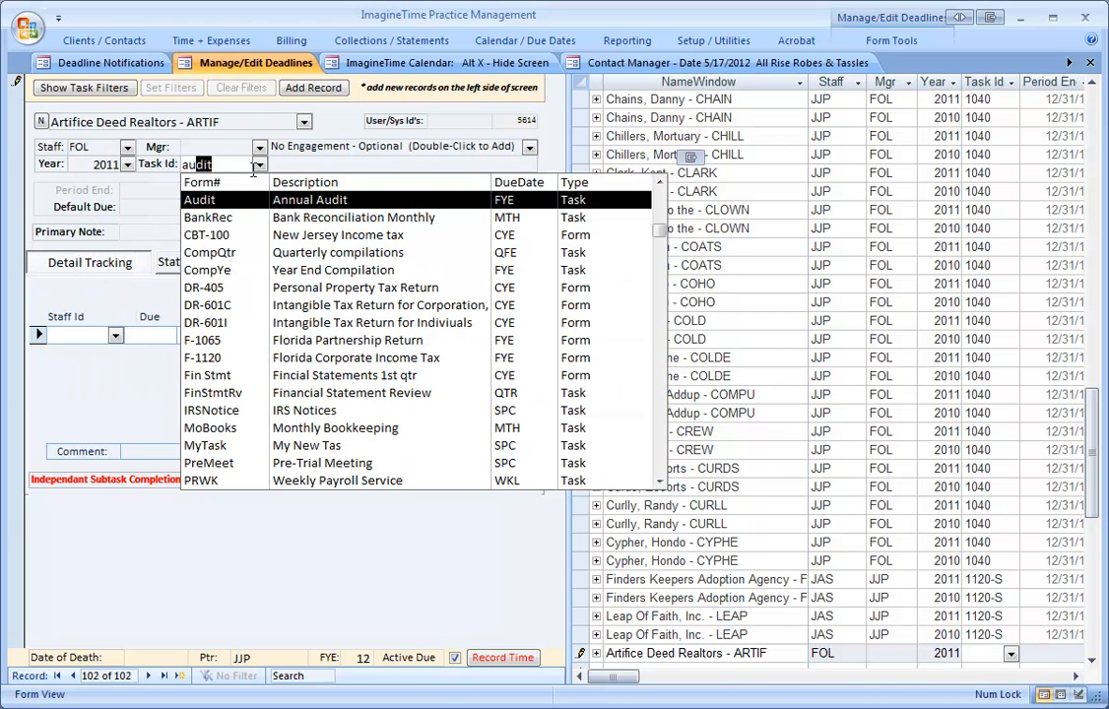
key(Return)
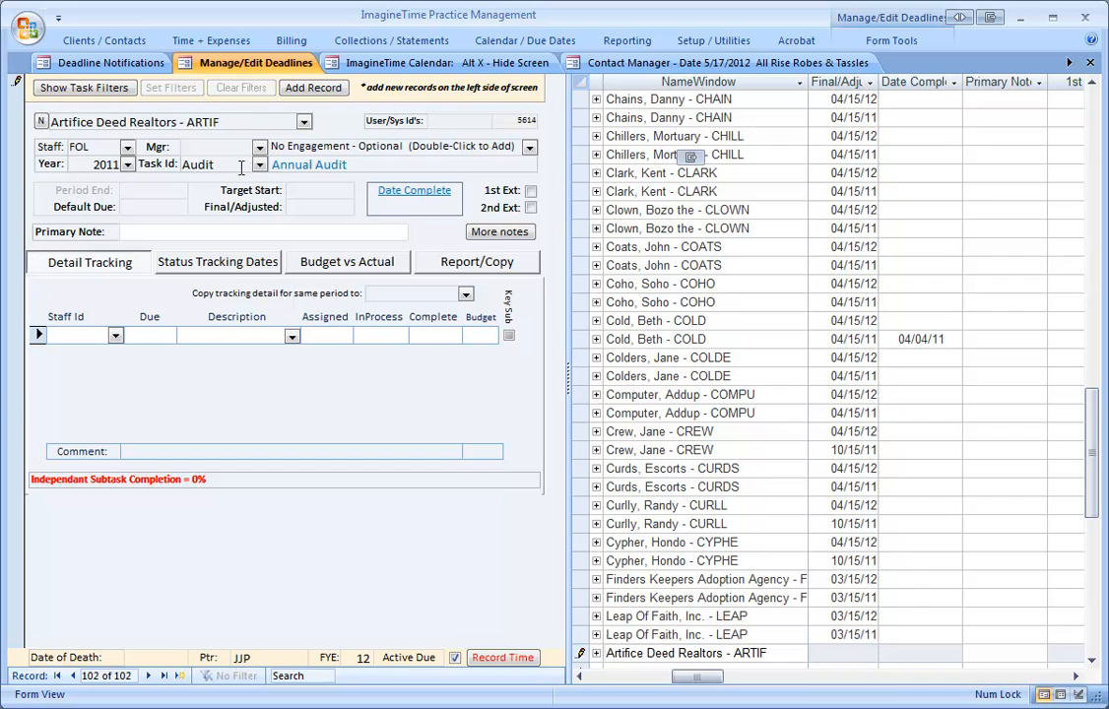
Step: Start a new client engagement from the Artifice Deed Realtors audit deadline and choose Audit as its type
click(529, 149)
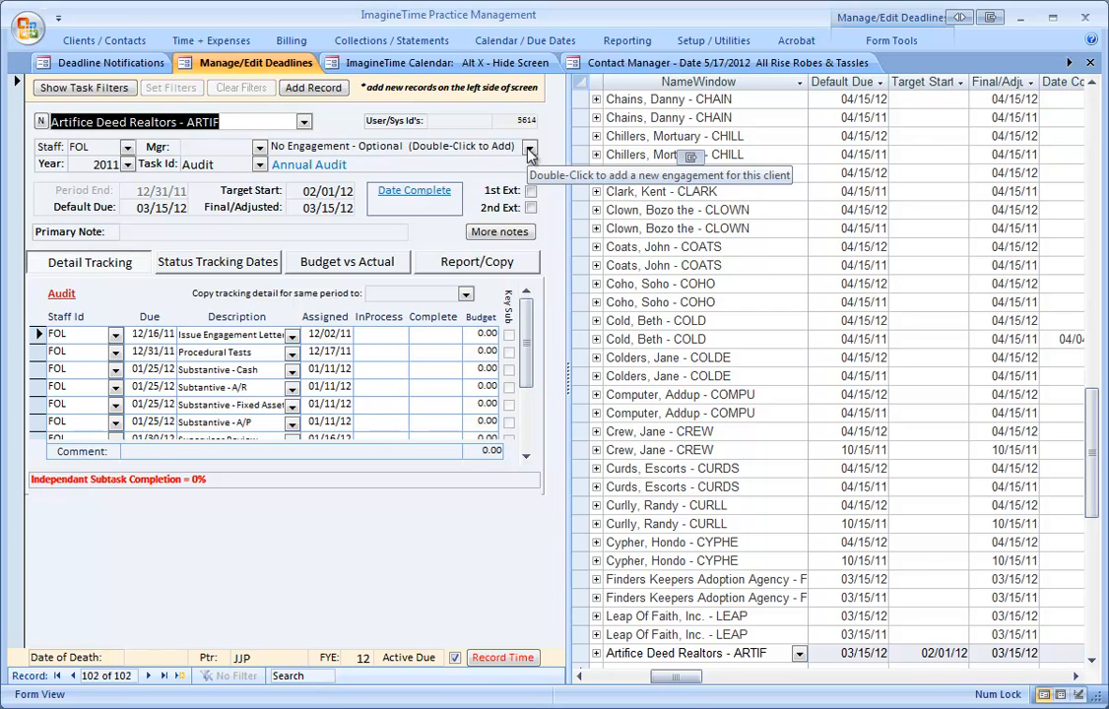
click(529, 149)
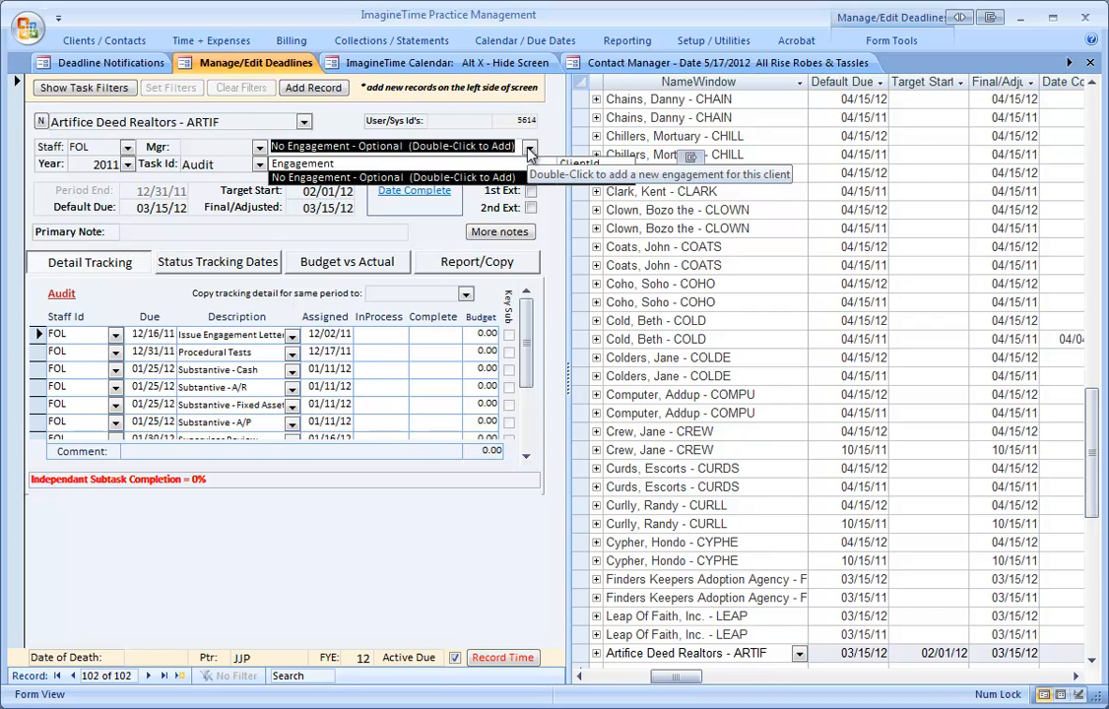
double_click(327, 150)
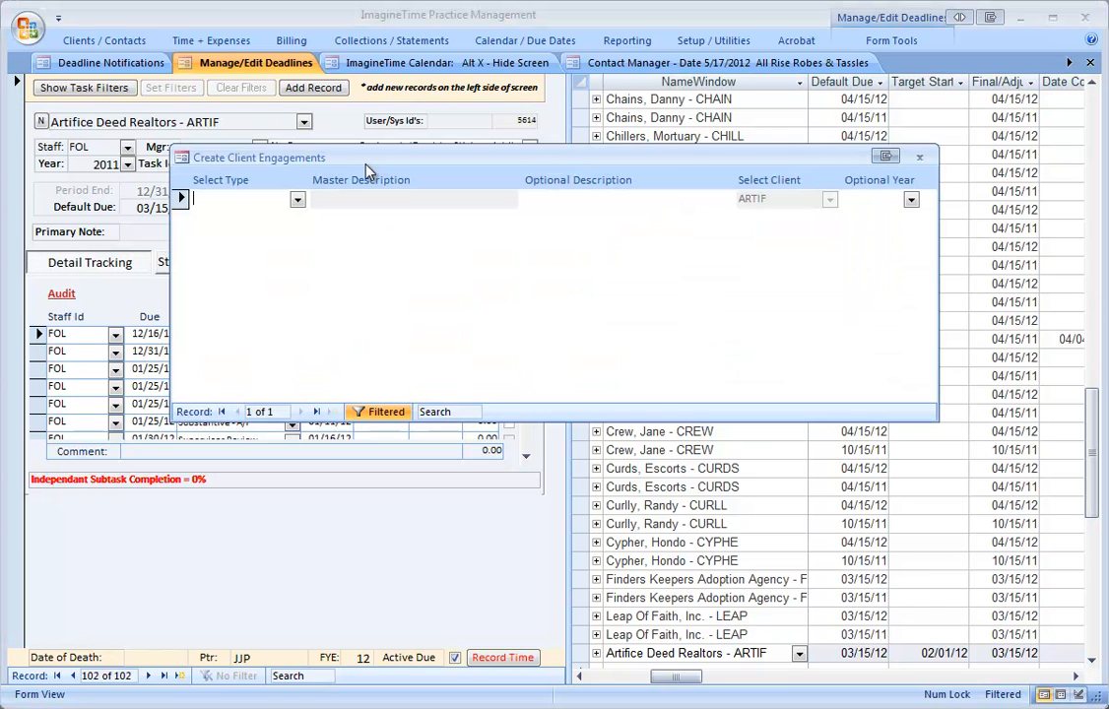
click(299, 201)
click(212, 215)
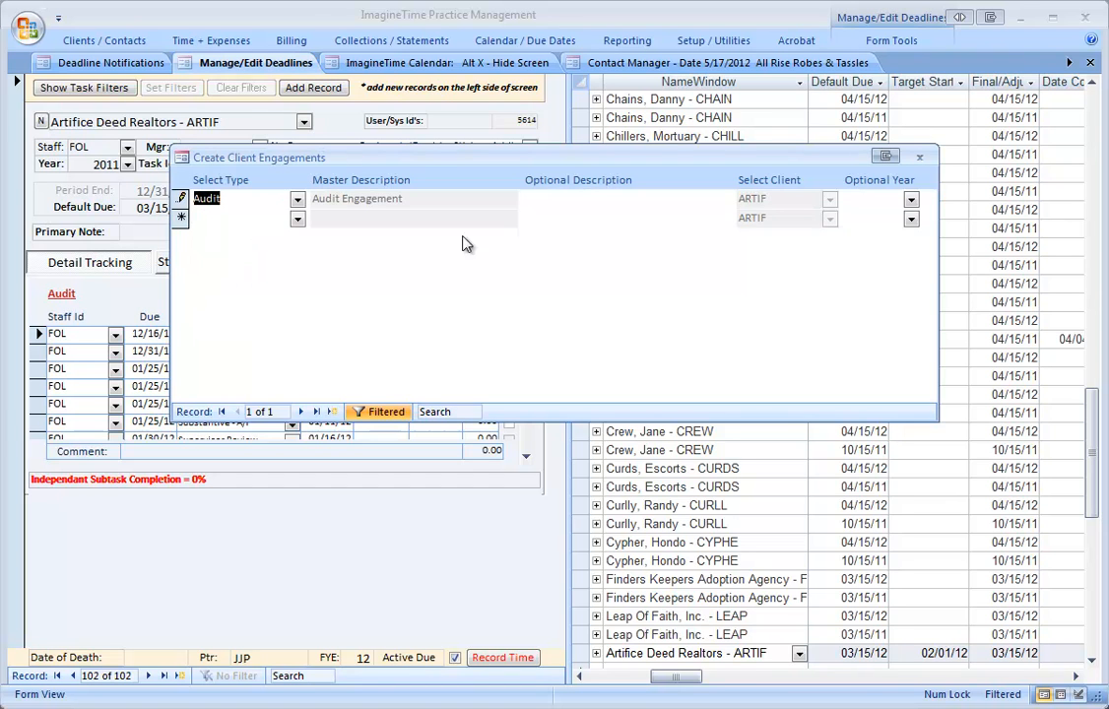
Step: Describe the engagement as "Year End Audit and Tax", set its year to 2011, and save the deadline record with it
click(528, 199)
text(Year End Audit and Tax)
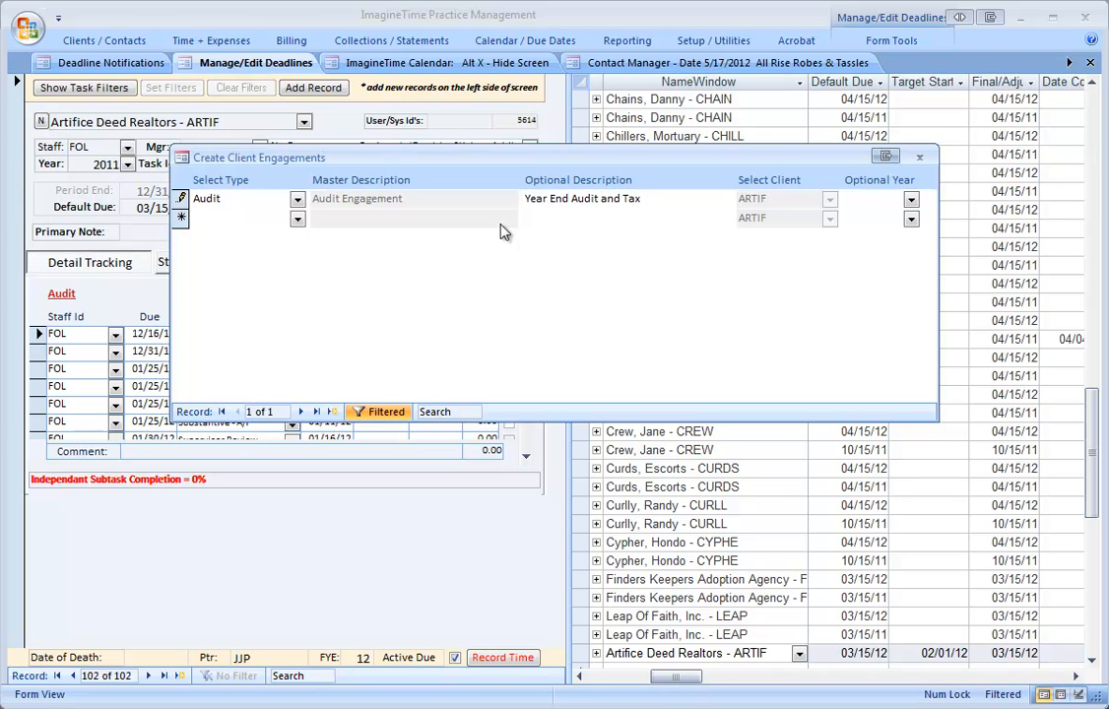
click(910, 201)
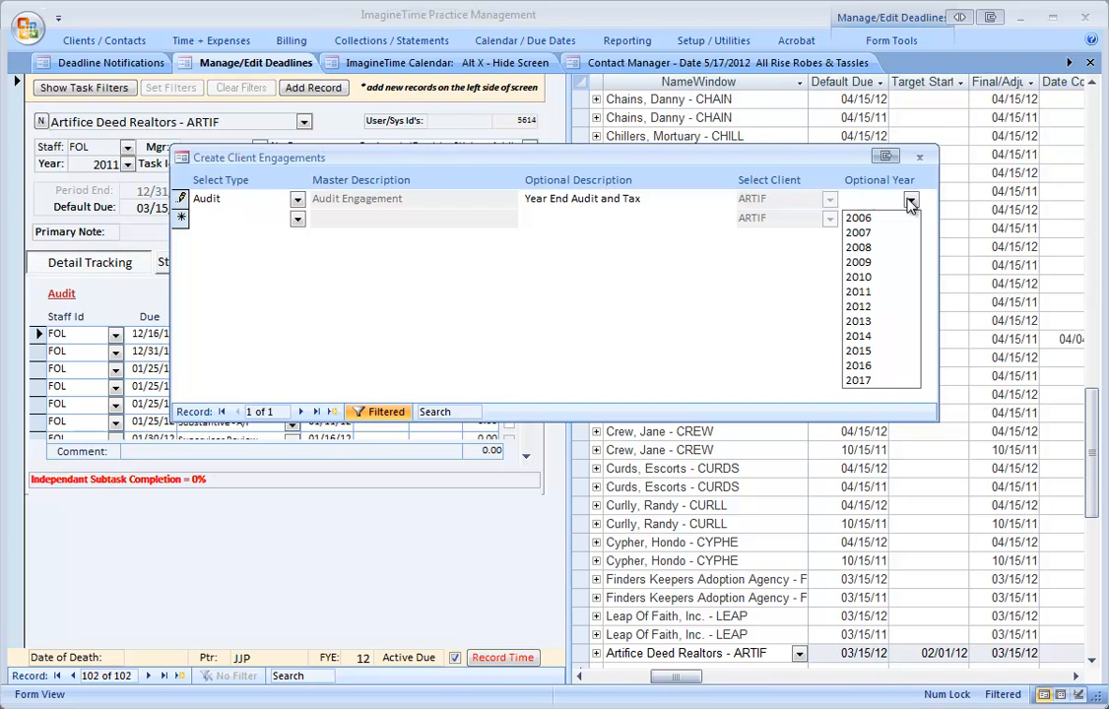
click(858, 292)
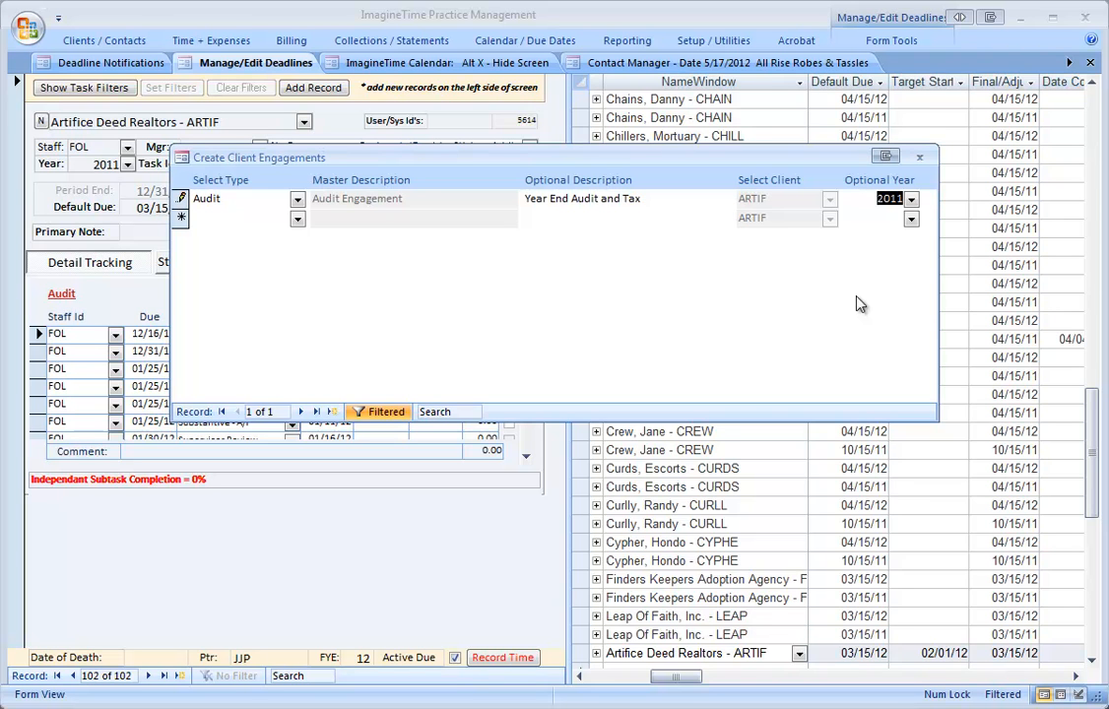
click(919, 157)
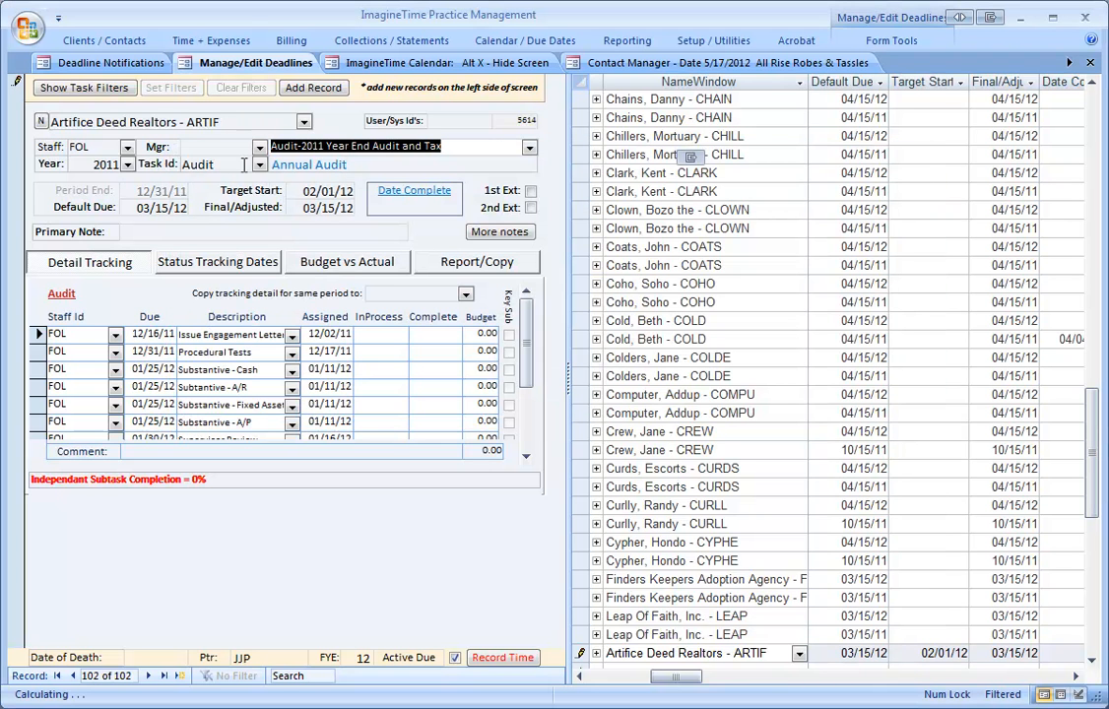
click(20, 128)
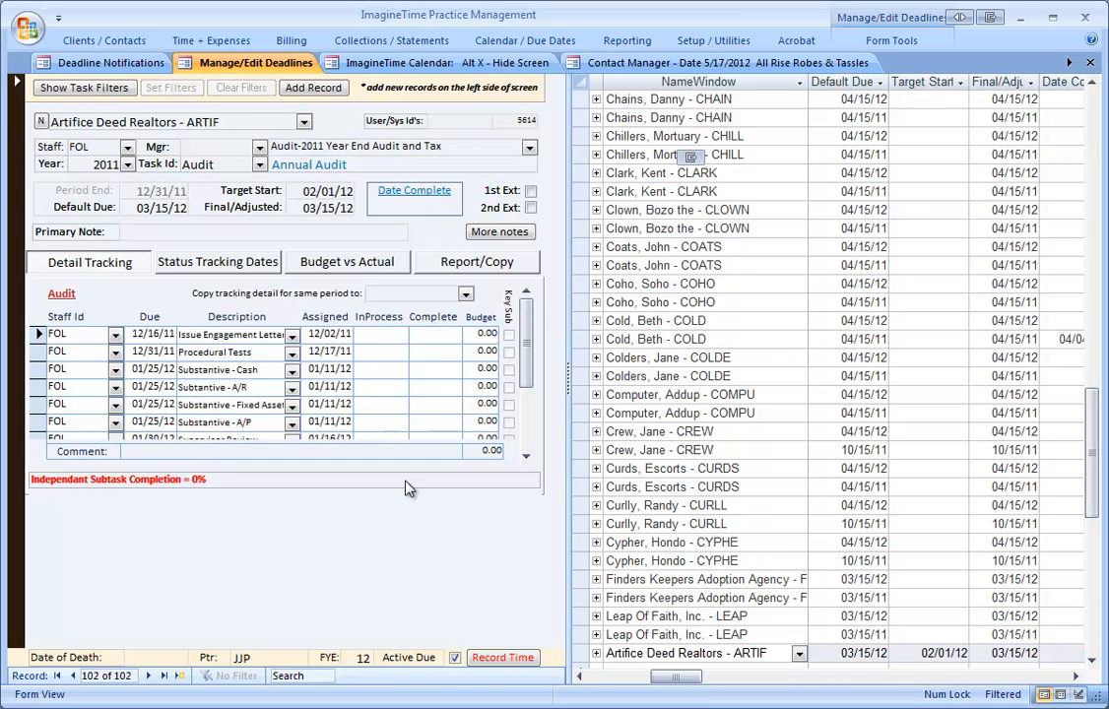
Step: Filter the deadlines to All Rise Robes & Tassles' "CompYrEnd-2011 Year End Accounting and Tax" engagement and view its CompYe and F-1120 tasks
drag(1094, 458, 1105, 150)
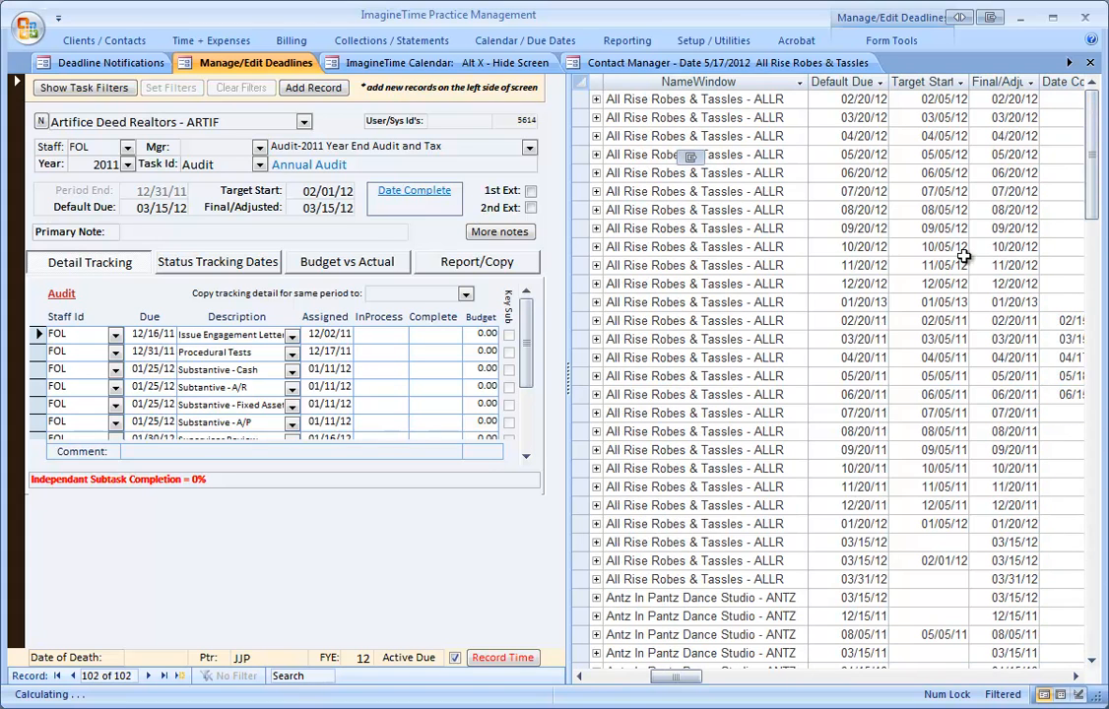
drag(669, 678, 615, 680)
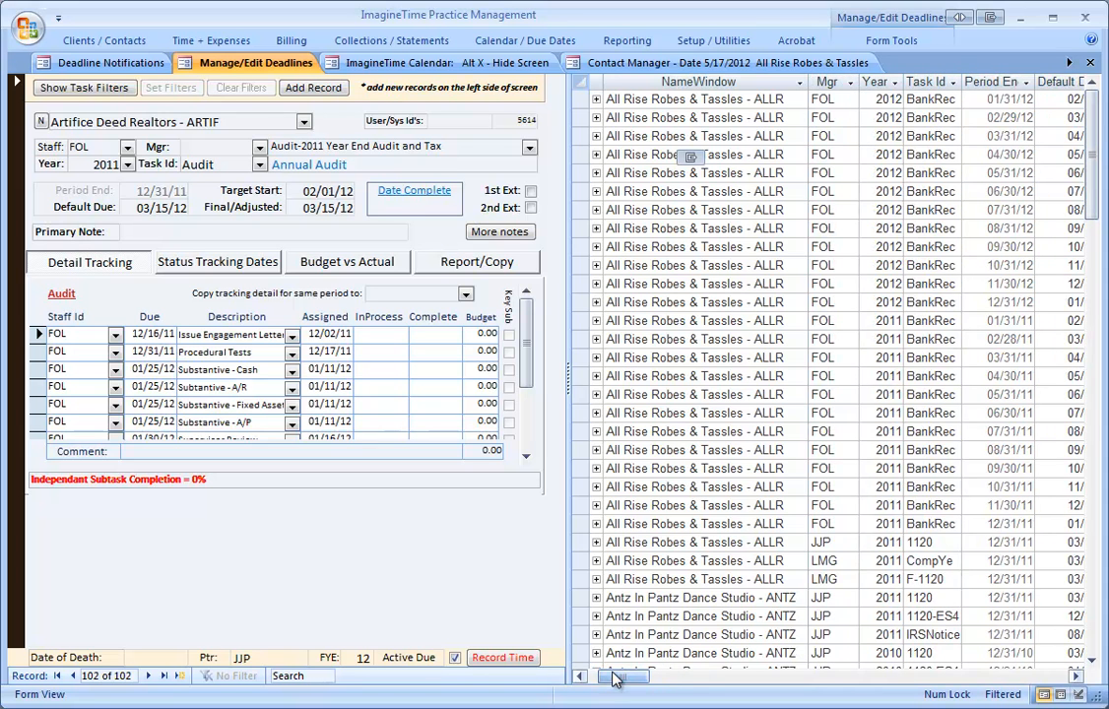
click(625, 542)
scroll(624, 542, down, 3)
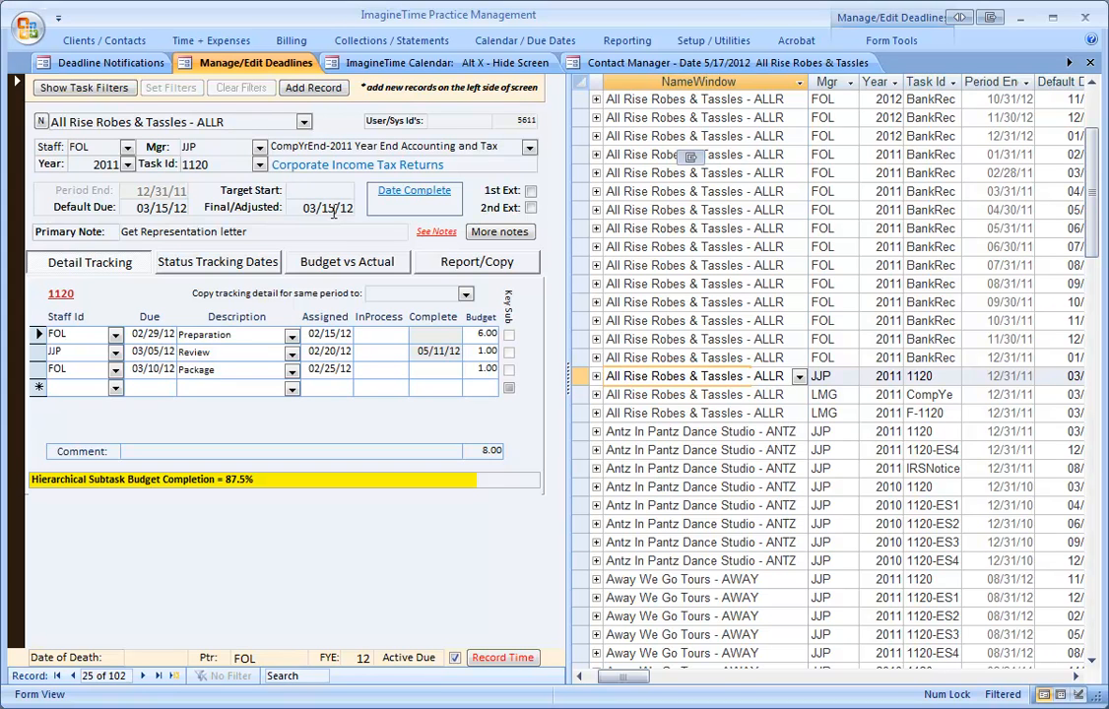
right_click(313, 146)
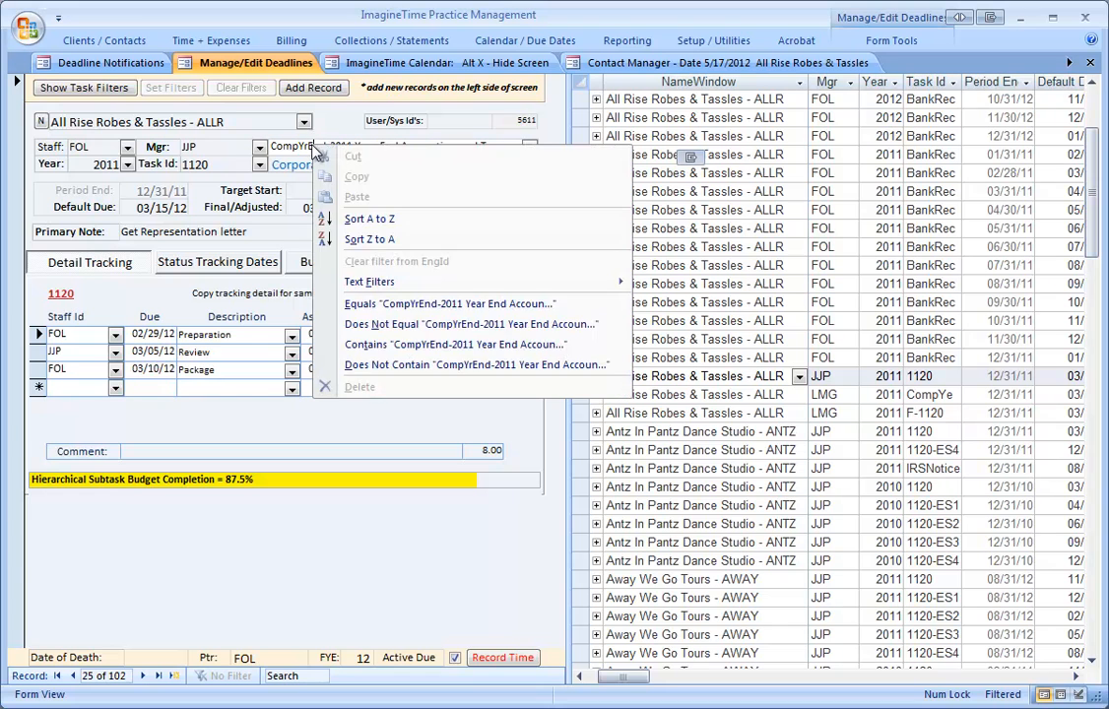
click(347, 304)
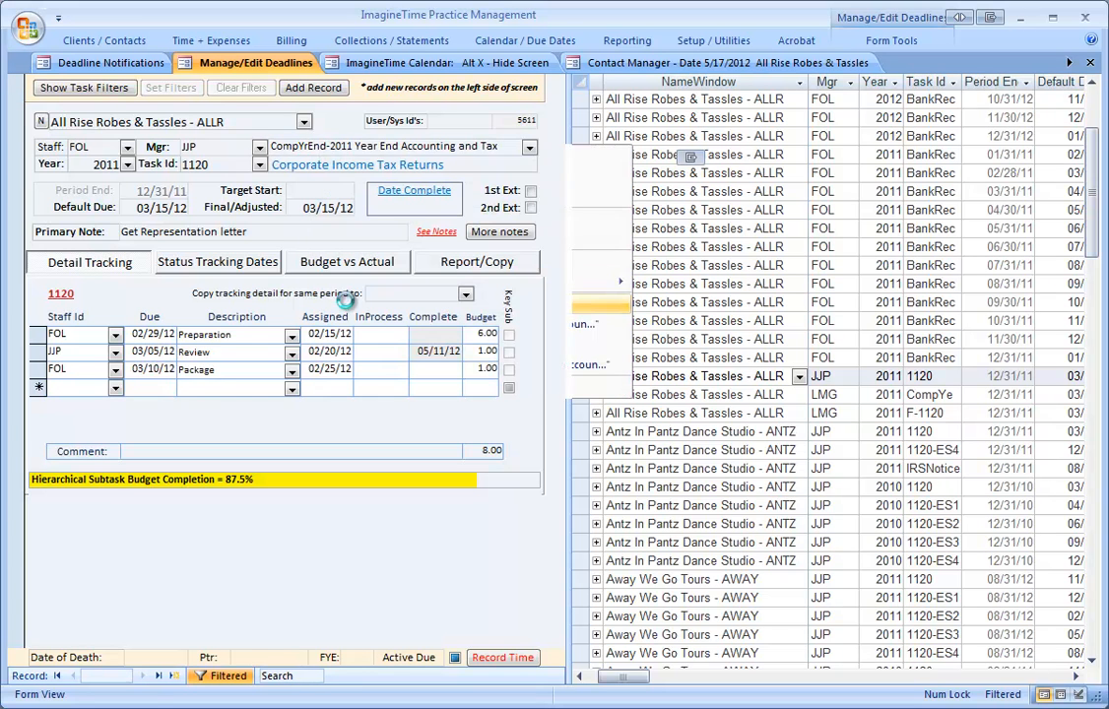
click(584, 117)
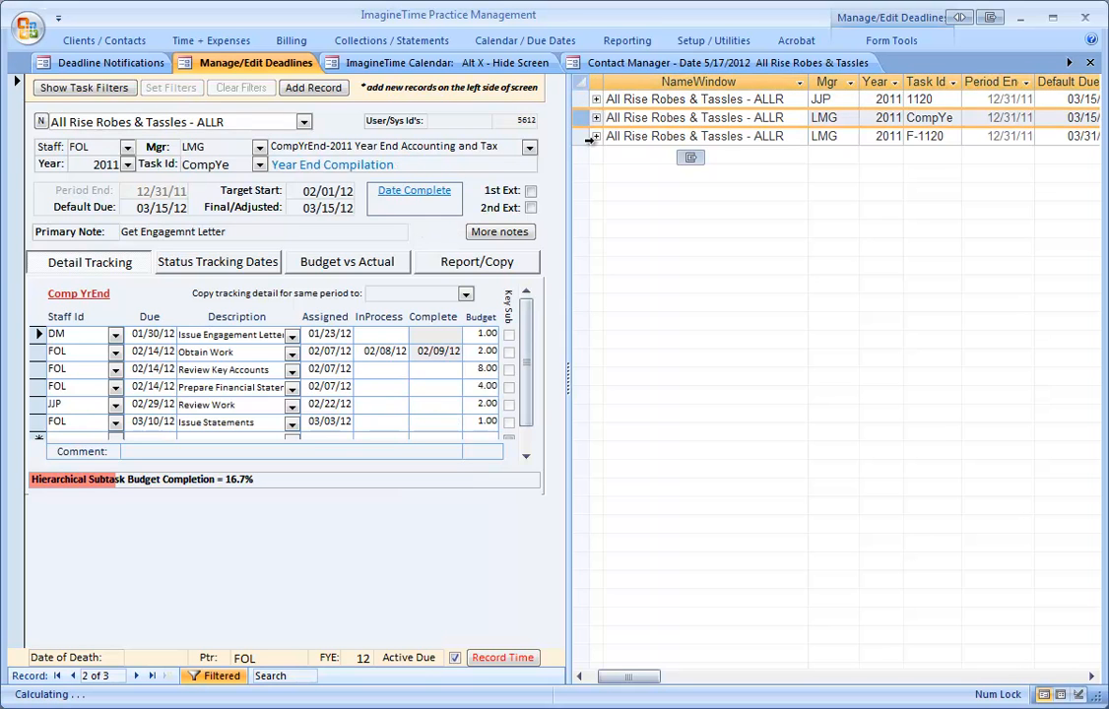
click(588, 137)
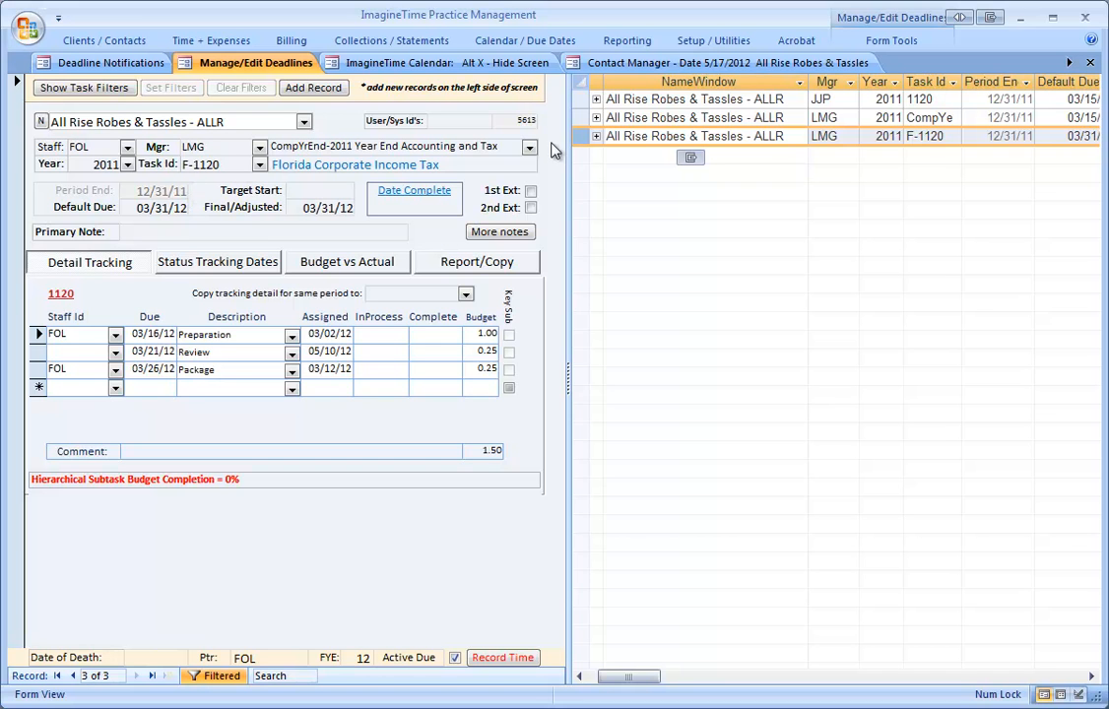
Step: Review the detail tracking for All Rise Robes & Tassles' CompYe and 1120 tasks, and compare their budgeted and actual hours
click(591, 117)
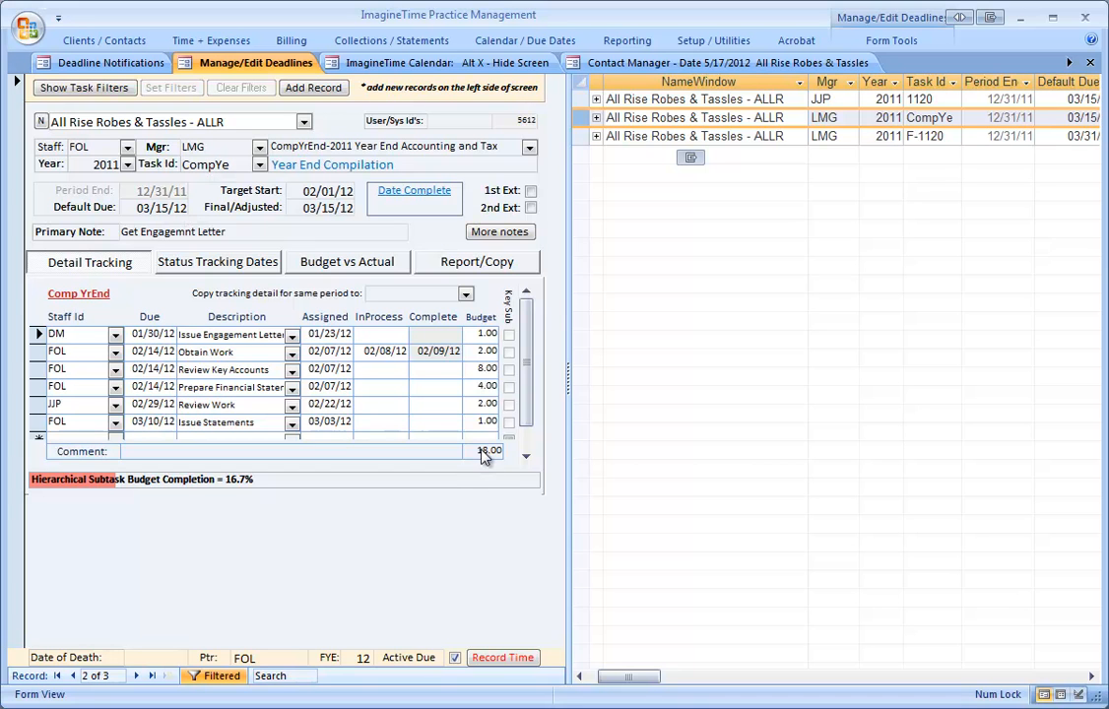
click(583, 99)
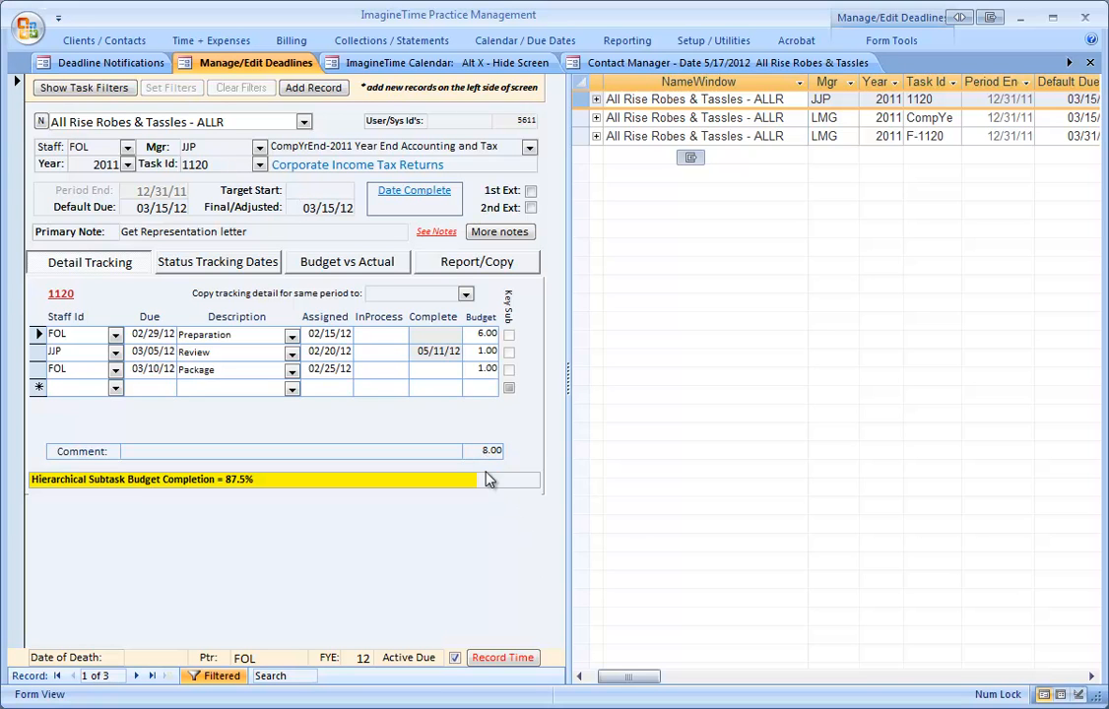
click(353, 264)
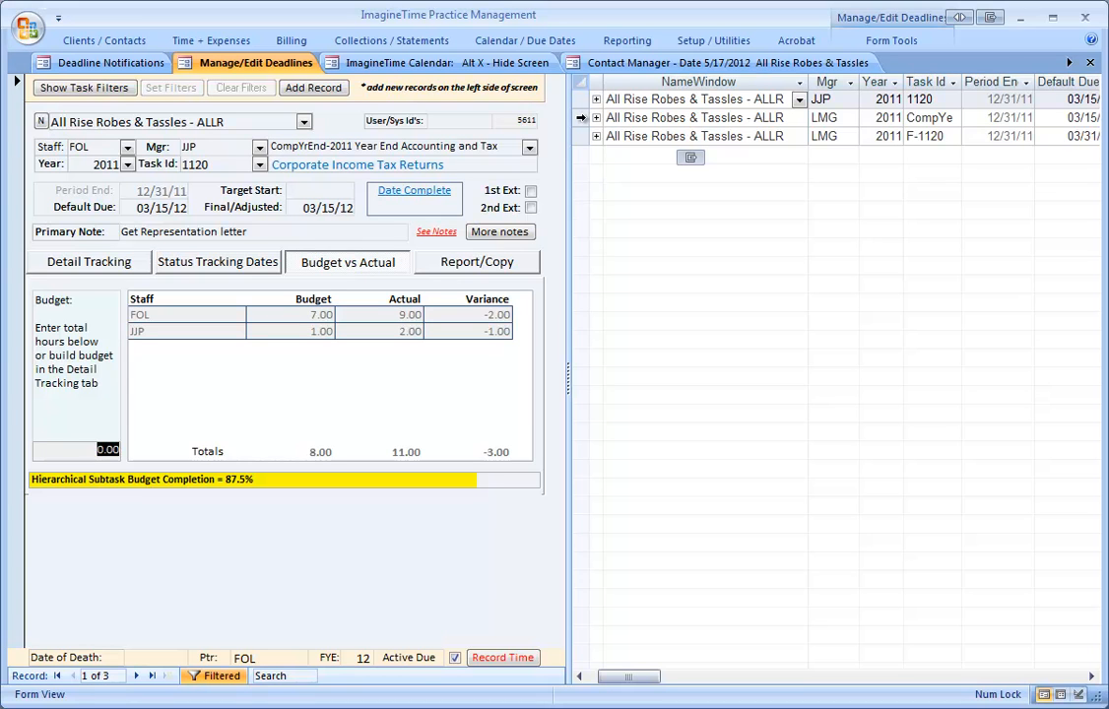
click(581, 117)
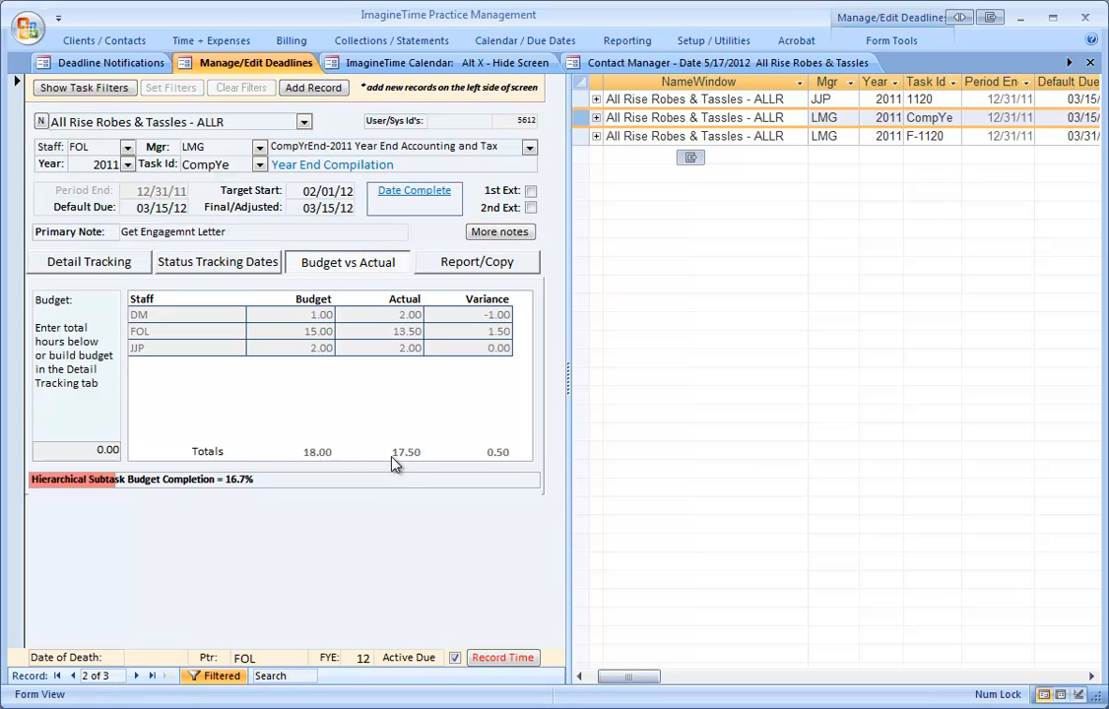
Step: Open the client engagements of All Rise Robes & Tassles from its contact record and update the active engagement totals
click(651, 65)
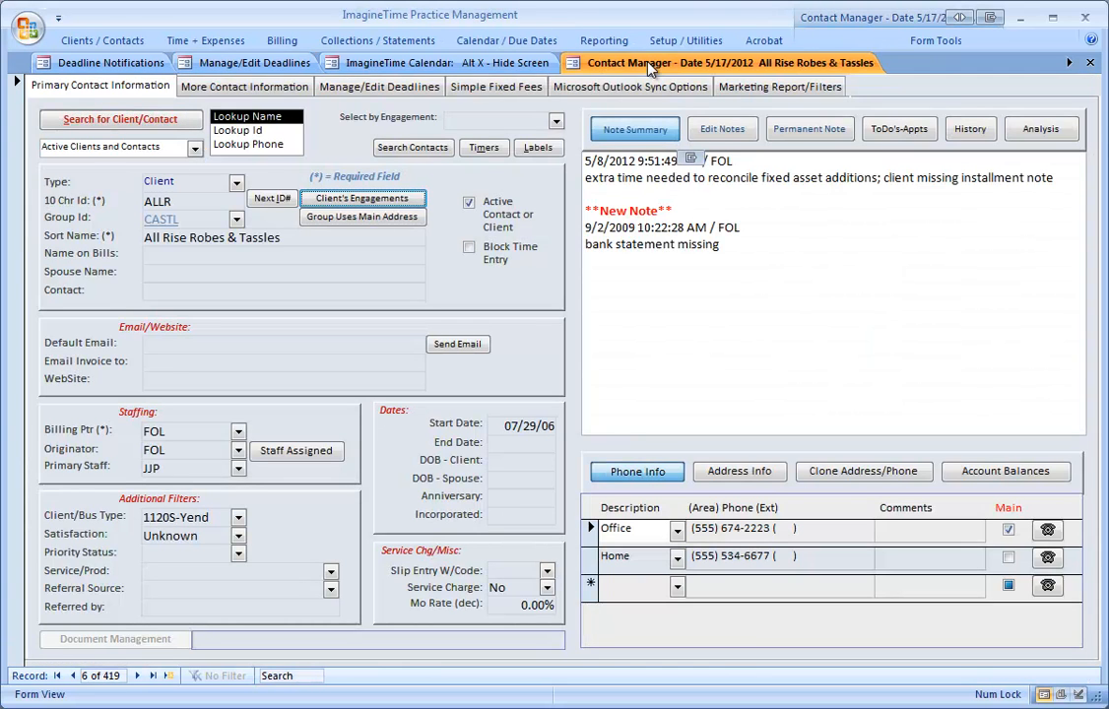
click(62, 38)
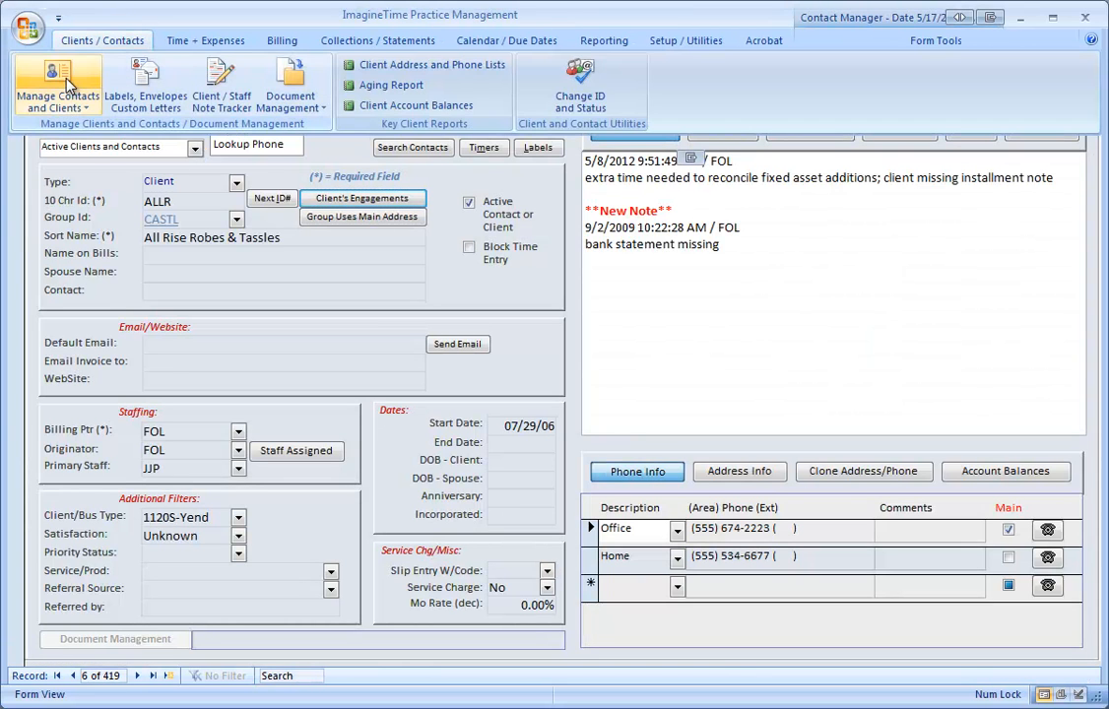
click(117, 15)
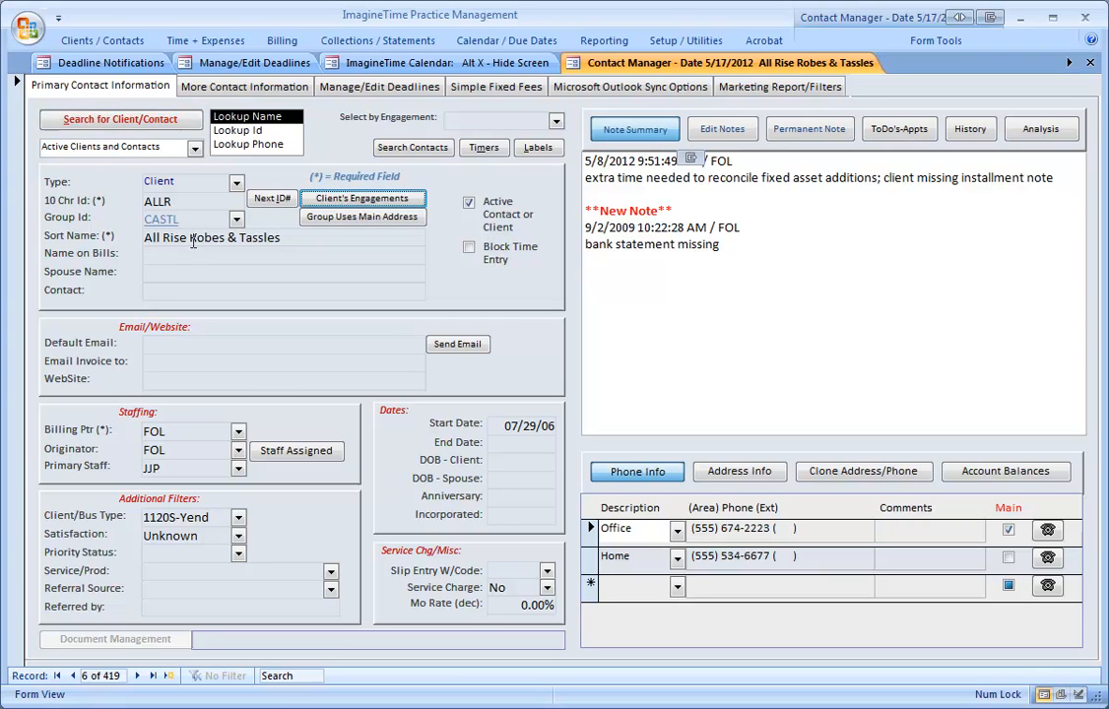
click(377, 202)
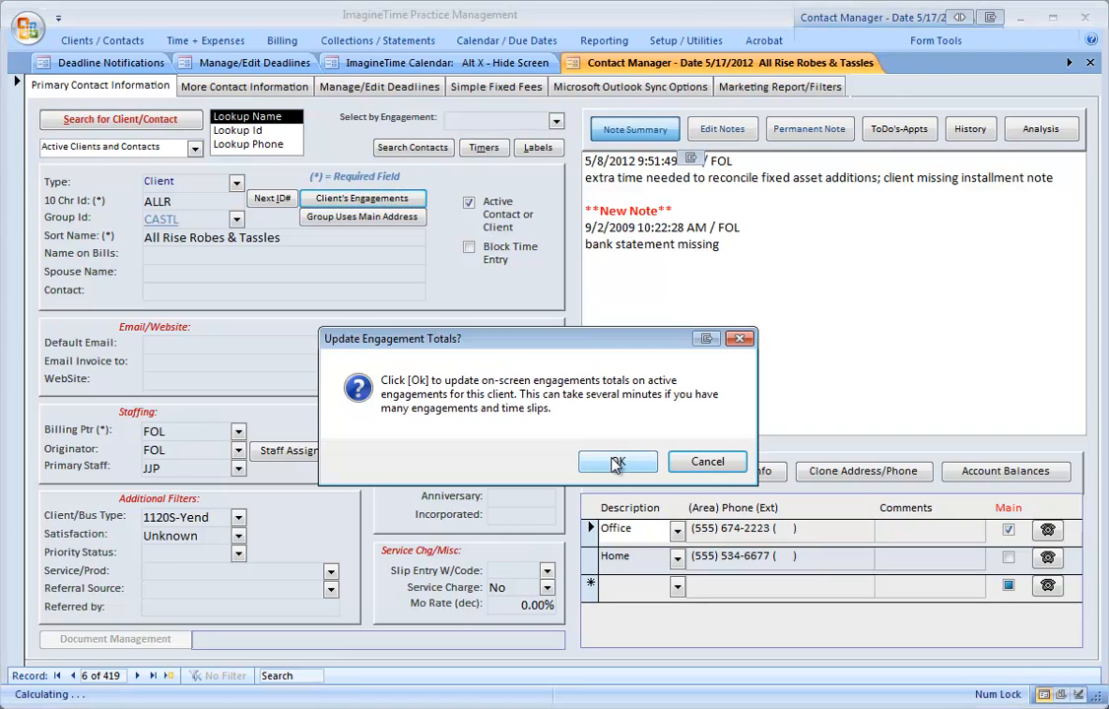
click(617, 463)
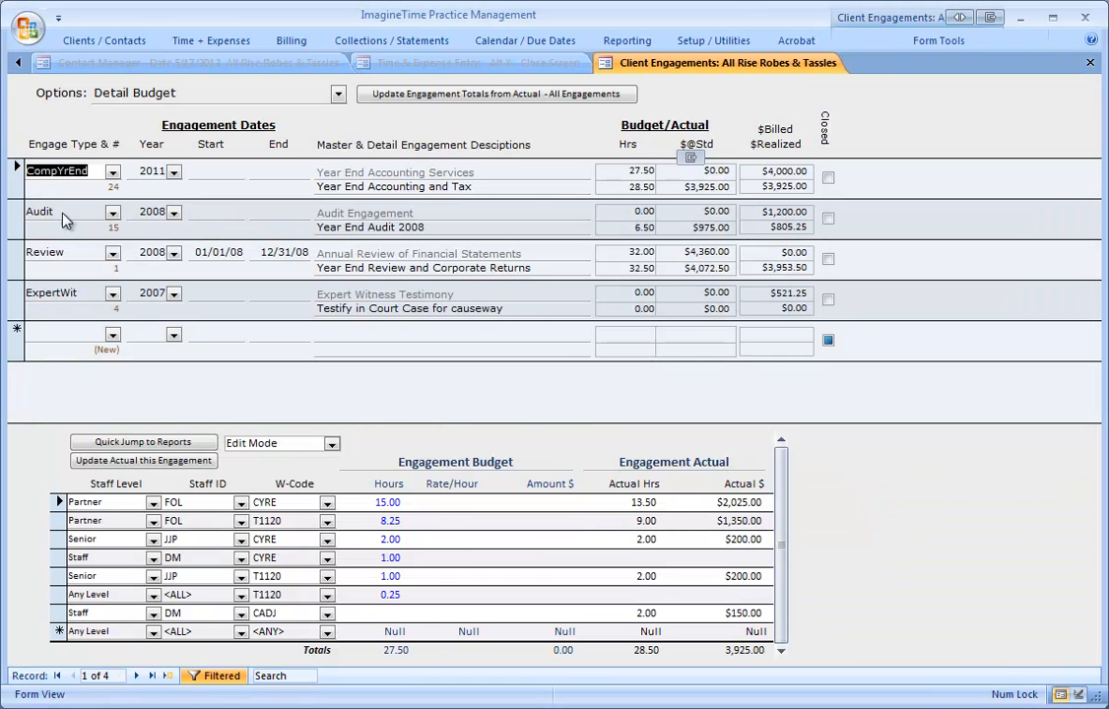
Step: View the 2011 CompYrEnd engagement's budget and actual hours as a staff summary, and close the client engagements
click(17, 176)
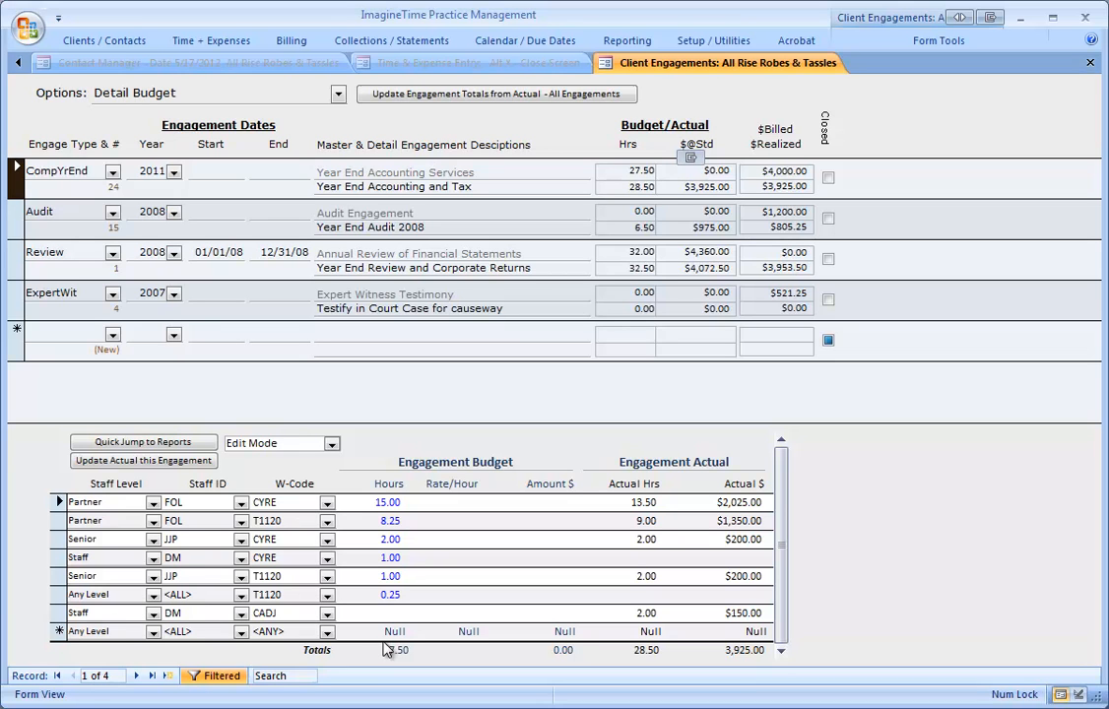
click(332, 444)
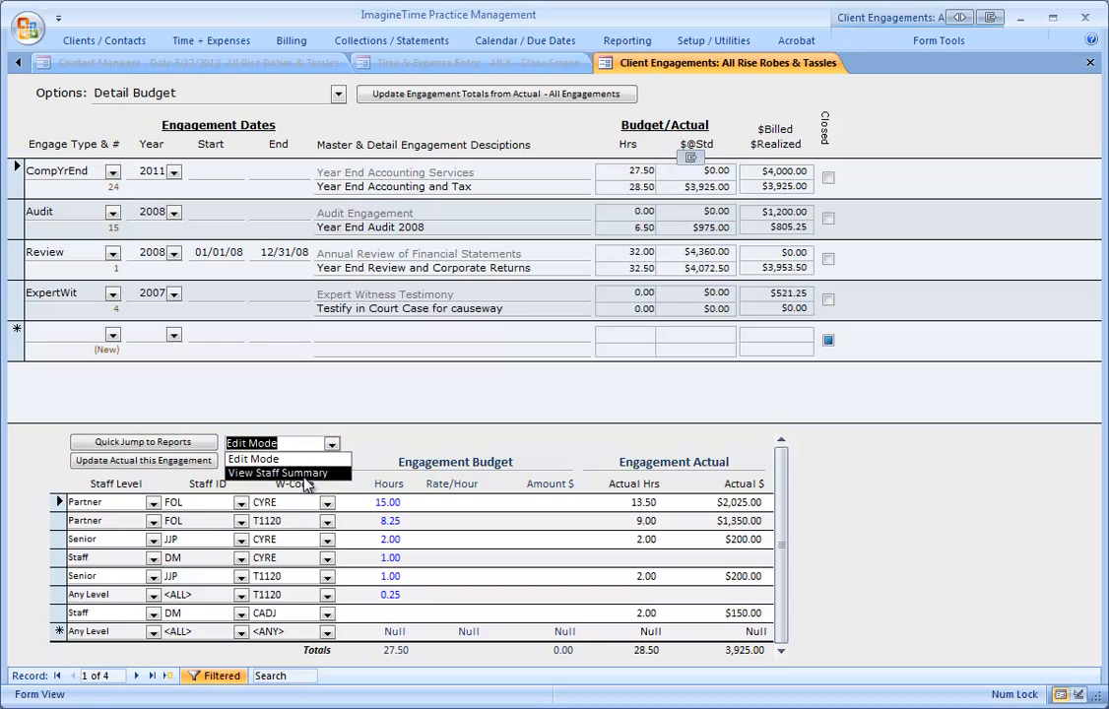
click(296, 473)
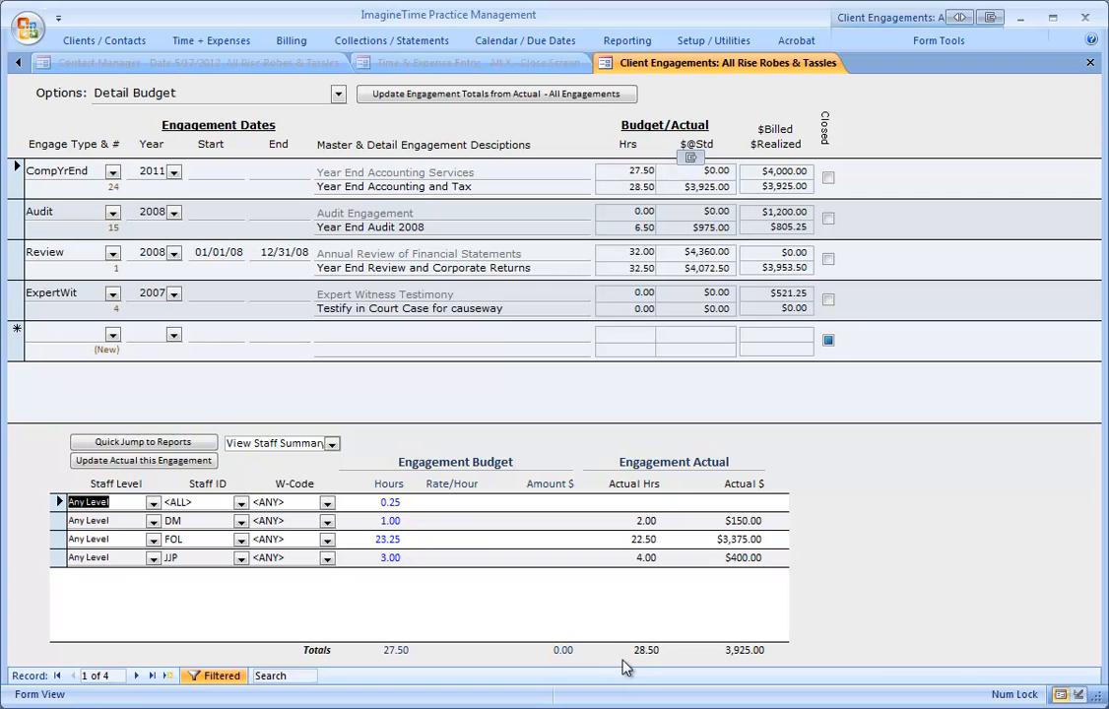
click(1091, 62)
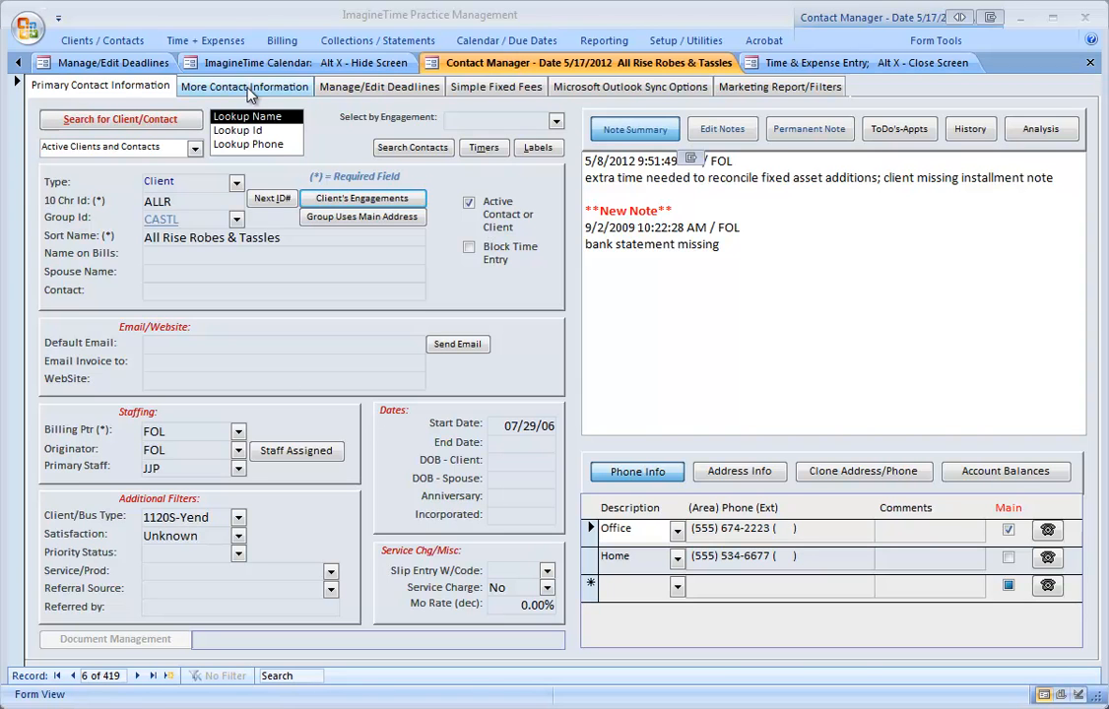
Step: Check the engagement shown on All Rise Robes & Tassles' CompYe and BankRec deadlines in the calendar
click(276, 62)
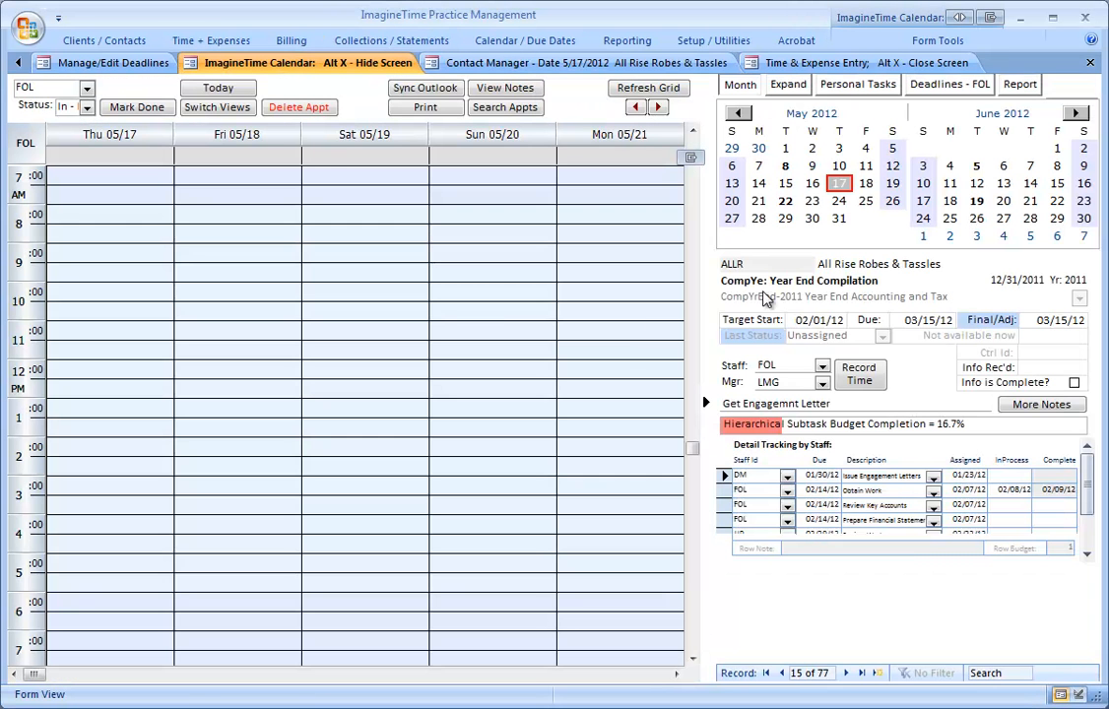
drag(730, 279, 776, 283)
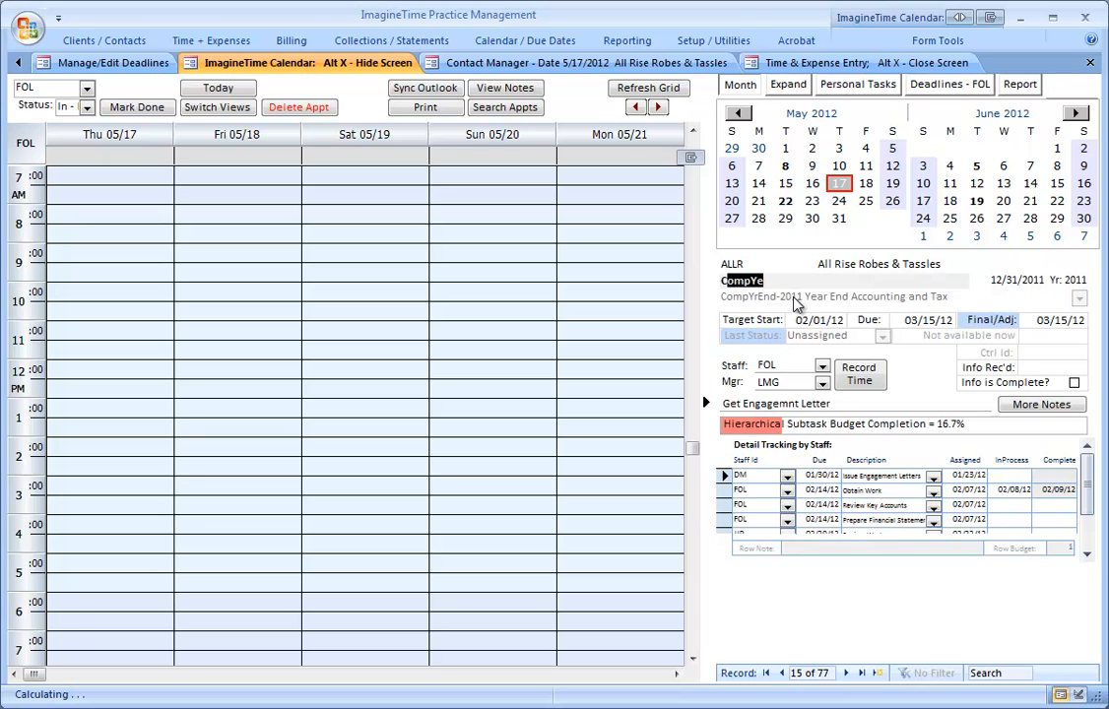
click(838, 320)
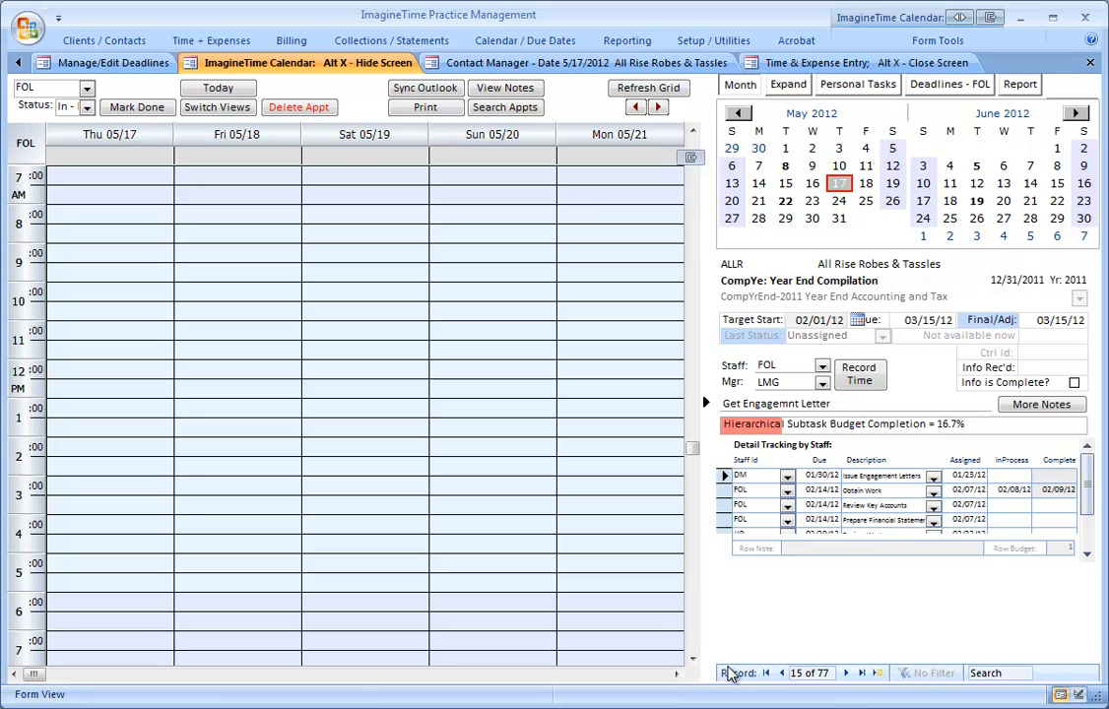
click(783, 675)
click(783, 674)
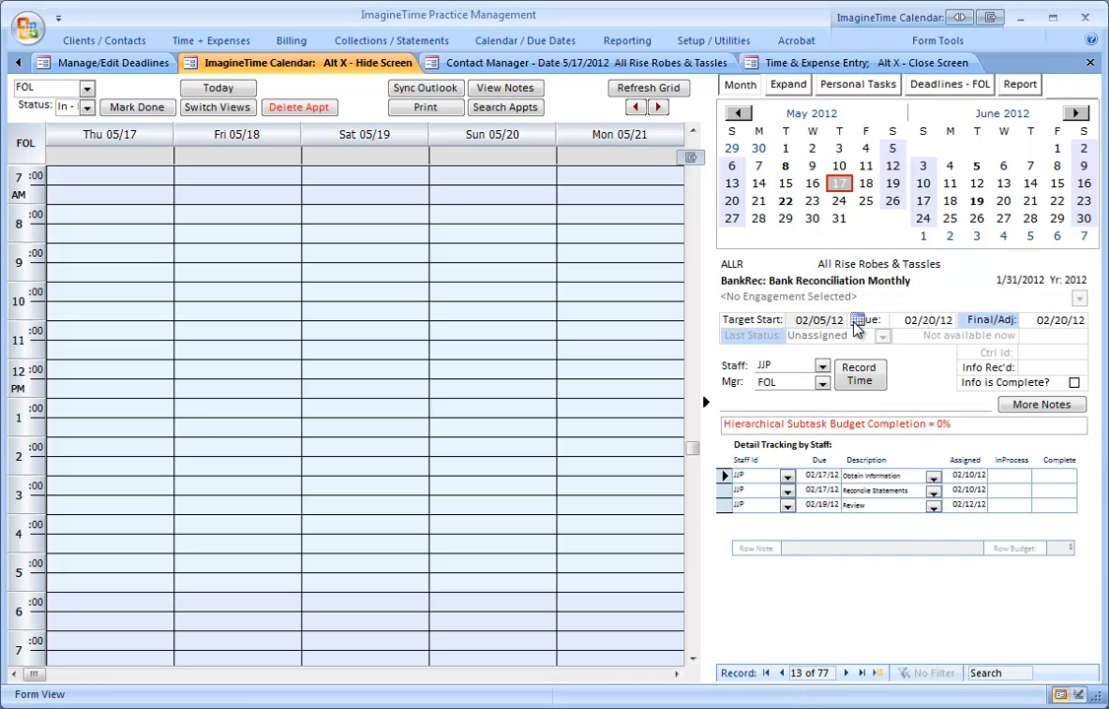
Step: Check the engagement and completion shown for the CompYe assignment in Deadline Notifications, and close the notifications and the calendar
click(99, 63)
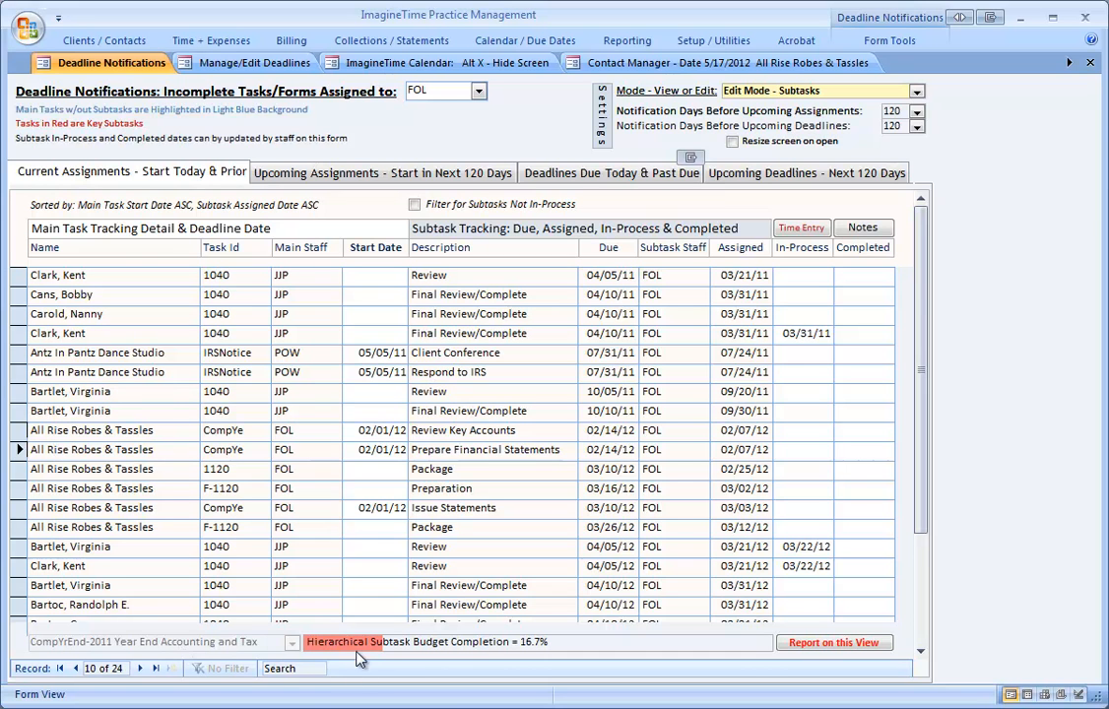
click(1091, 63)
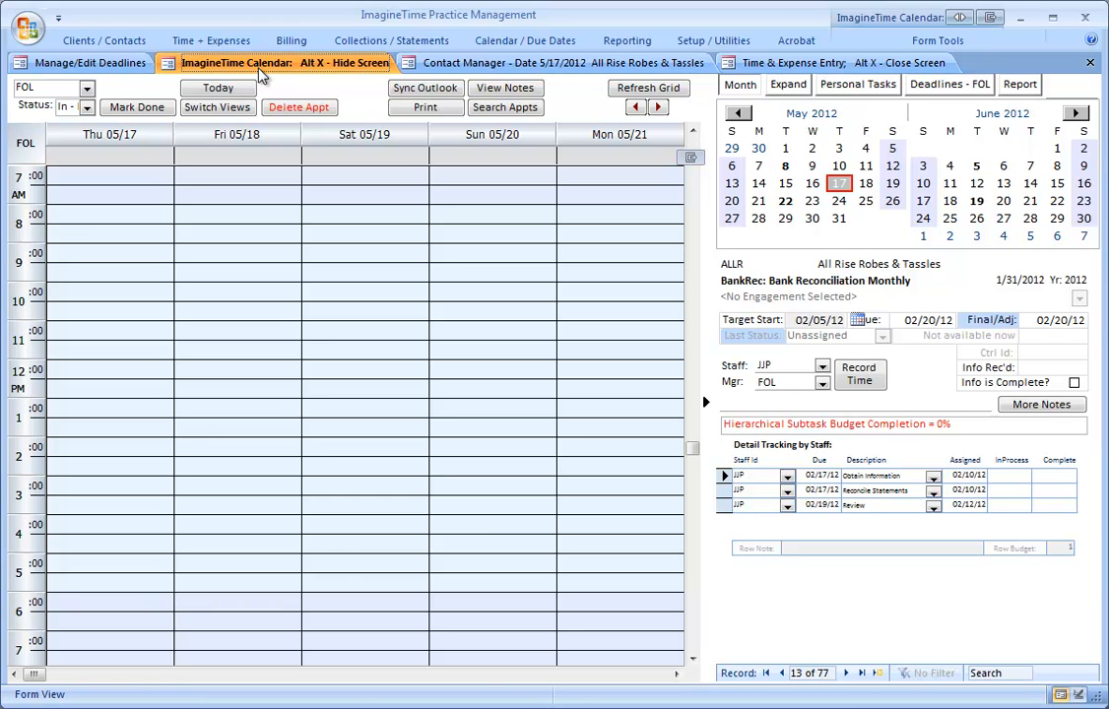
click(1089, 65)
Step: Open the master tasks and forms in the due date setup and examine the work code choices for form 1120
click(686, 40)
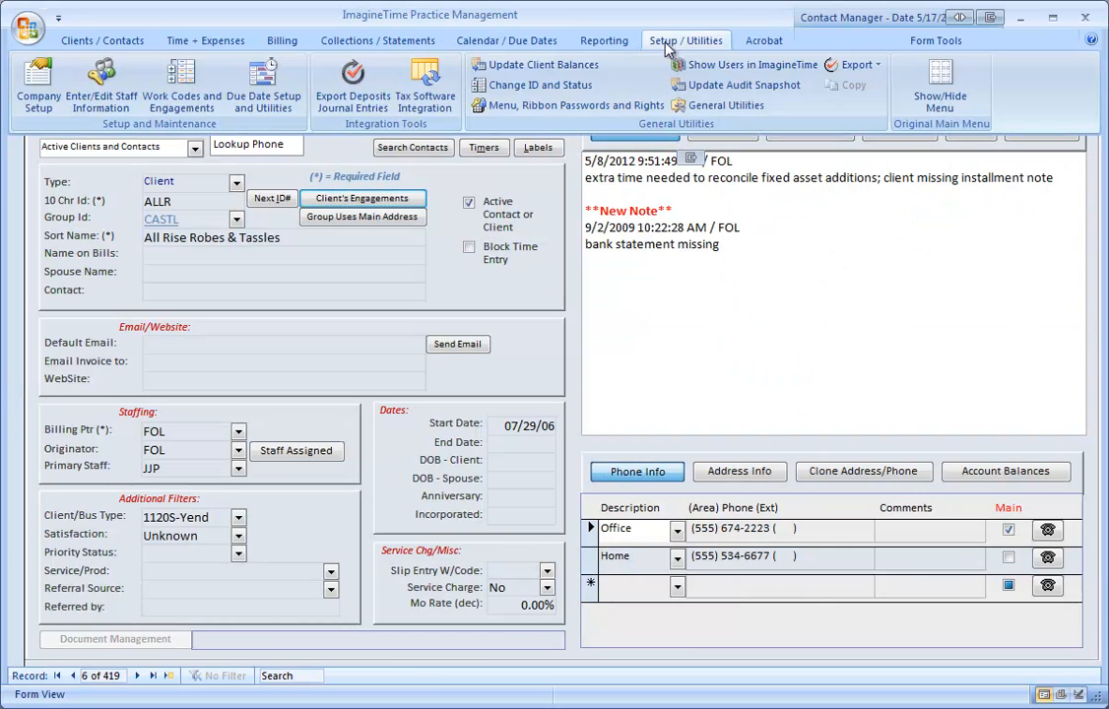
click(264, 89)
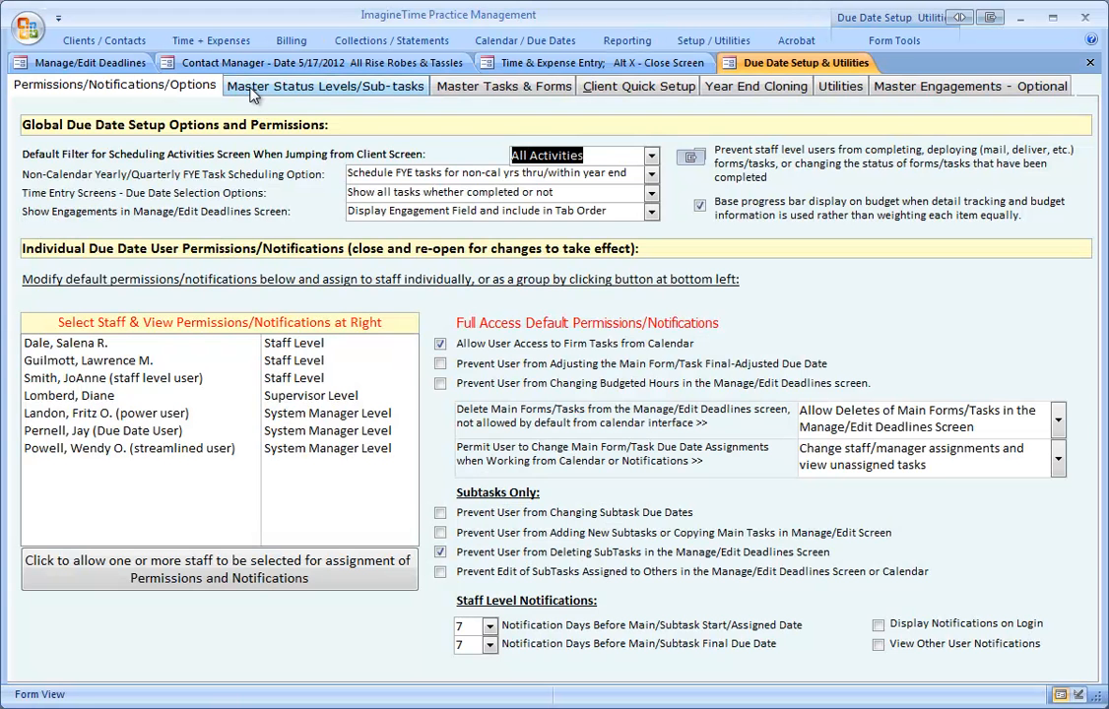
click(254, 88)
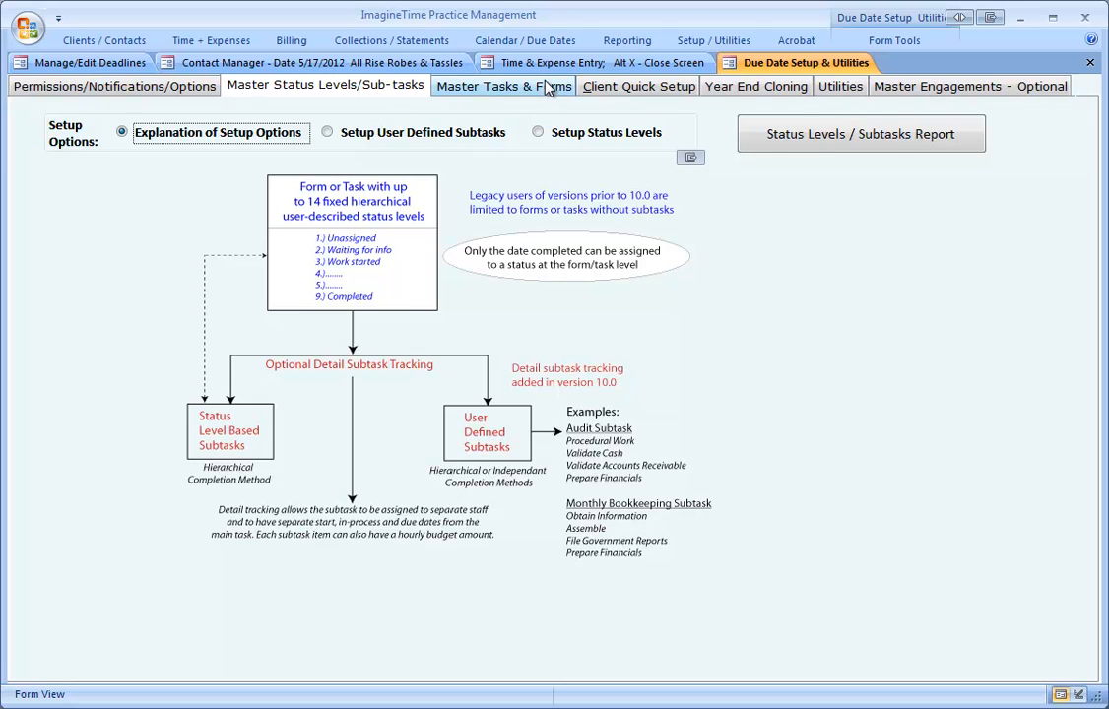
click(547, 87)
scroll(260, 306, down, 5)
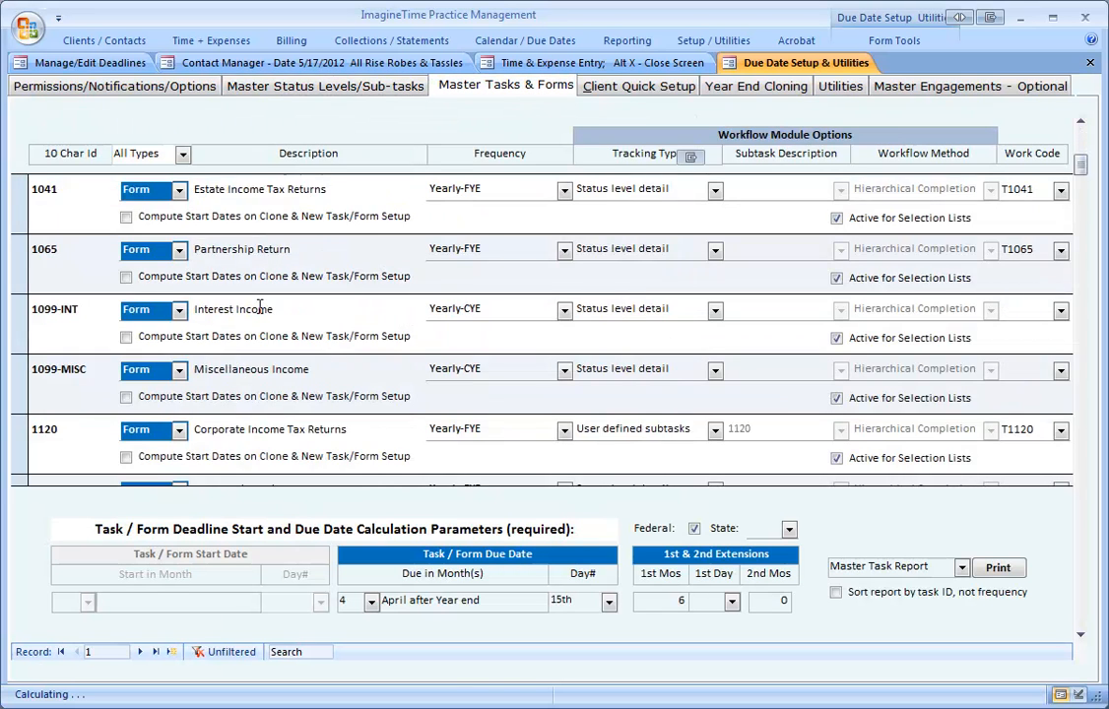
scroll(260, 307, up, 1)
scroll(260, 306, up, 2)
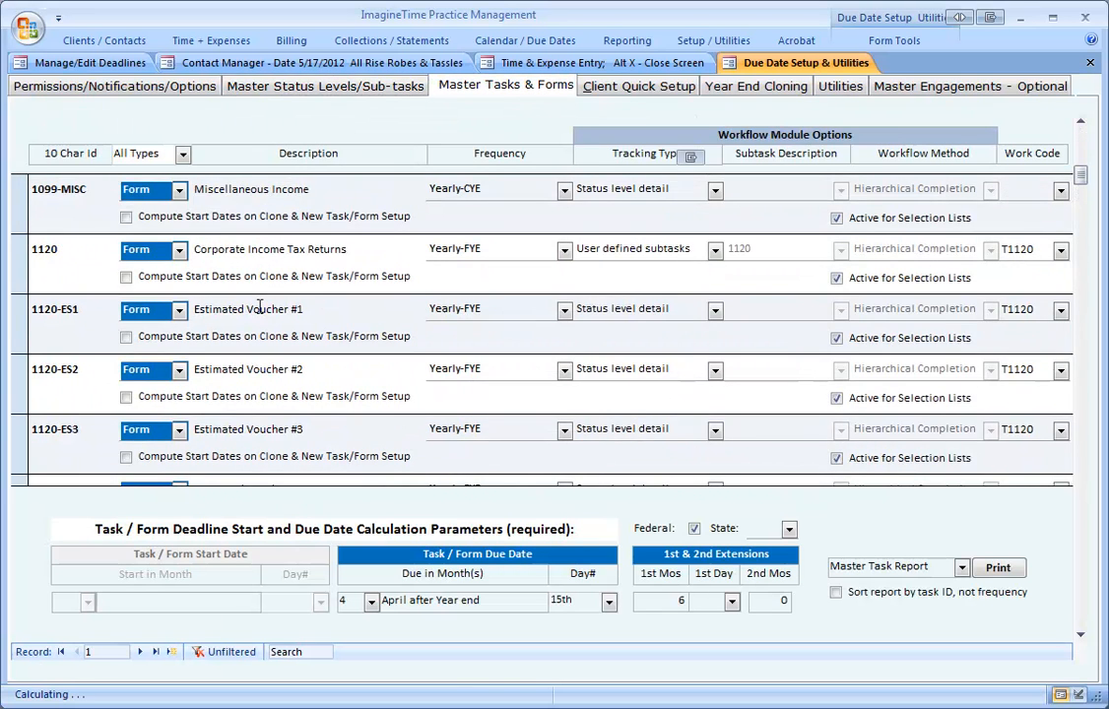
click(17, 257)
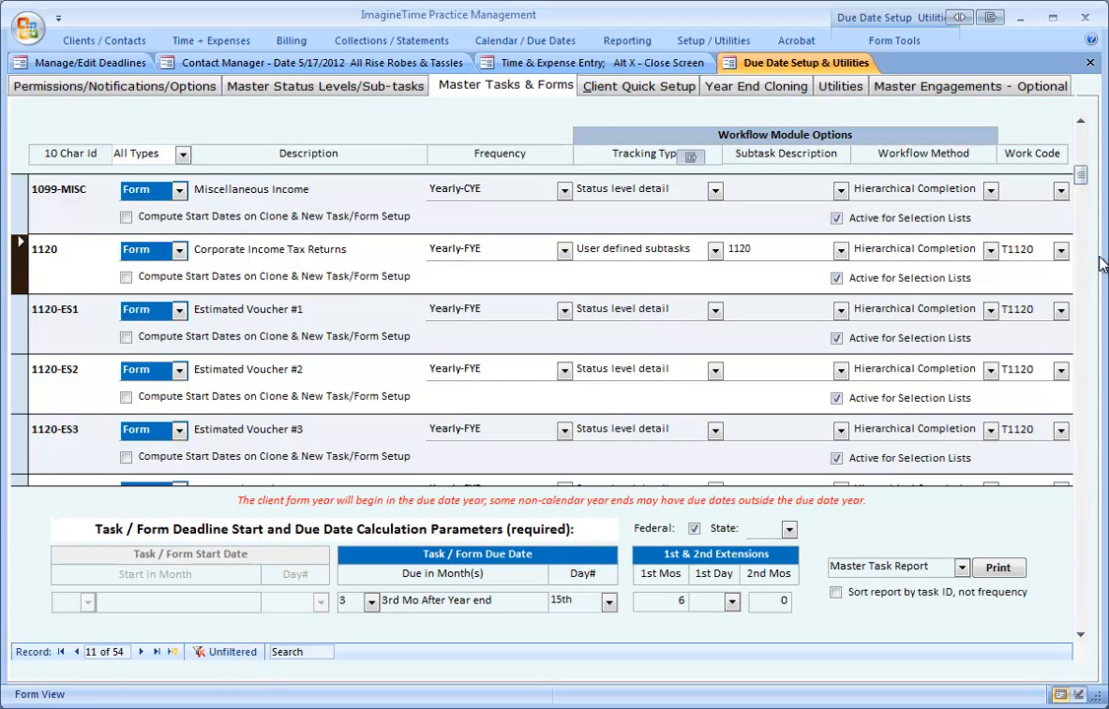
click(1061, 250)
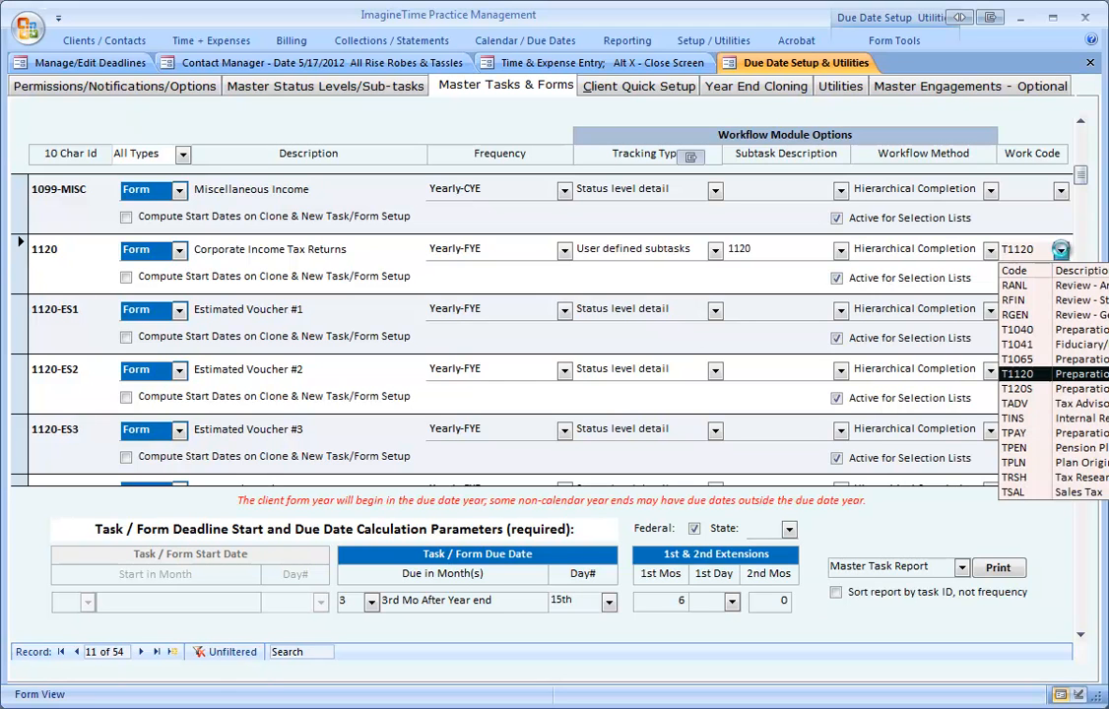
click(1061, 252)
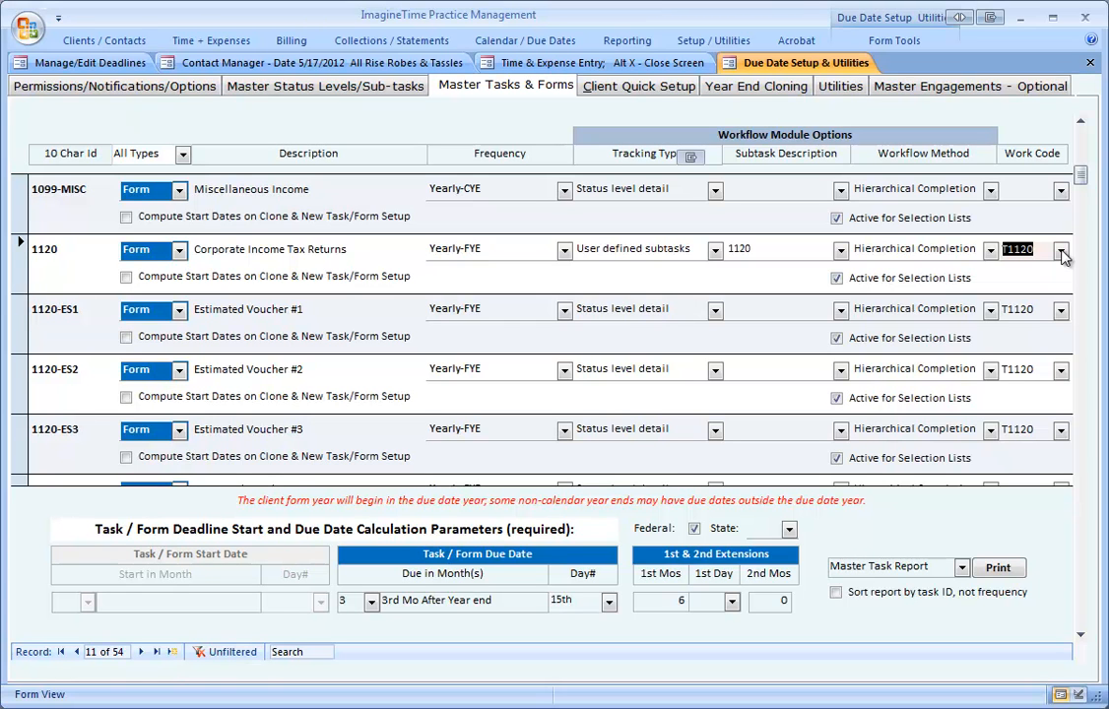
scroll(1025, 234, down, 1)
Step: Start a chargeable time slip for All Rise Robes & Tassles with the 1120-12/31/11 task, and cancel the entry
click(623, 64)
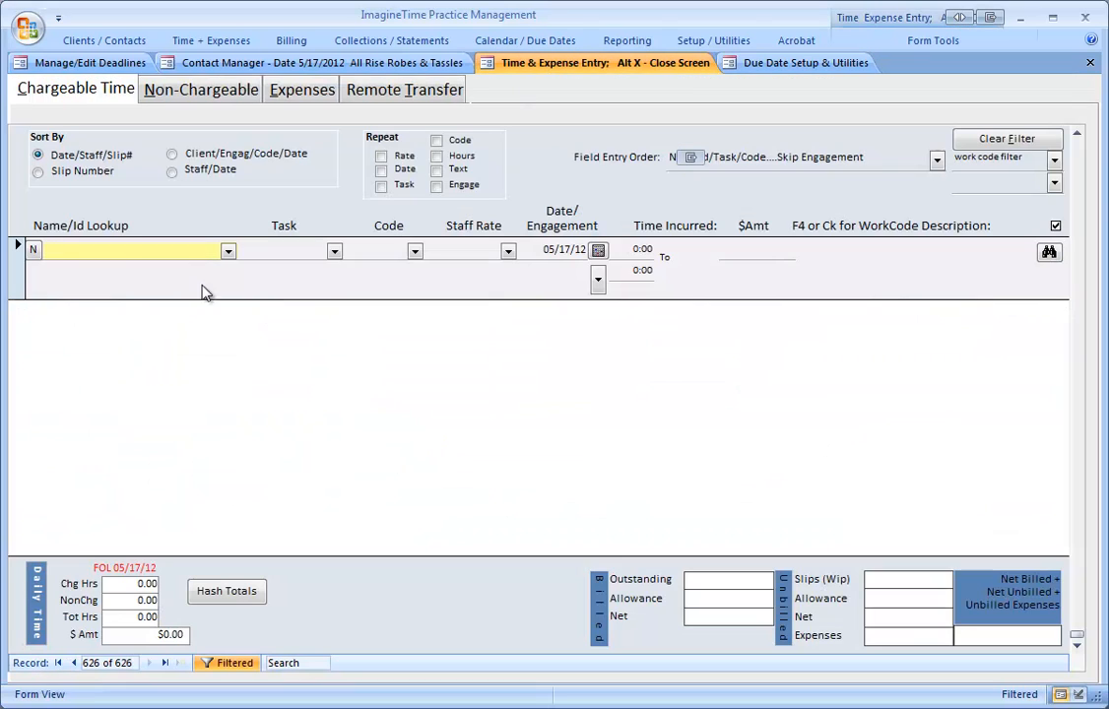
click(229, 253)
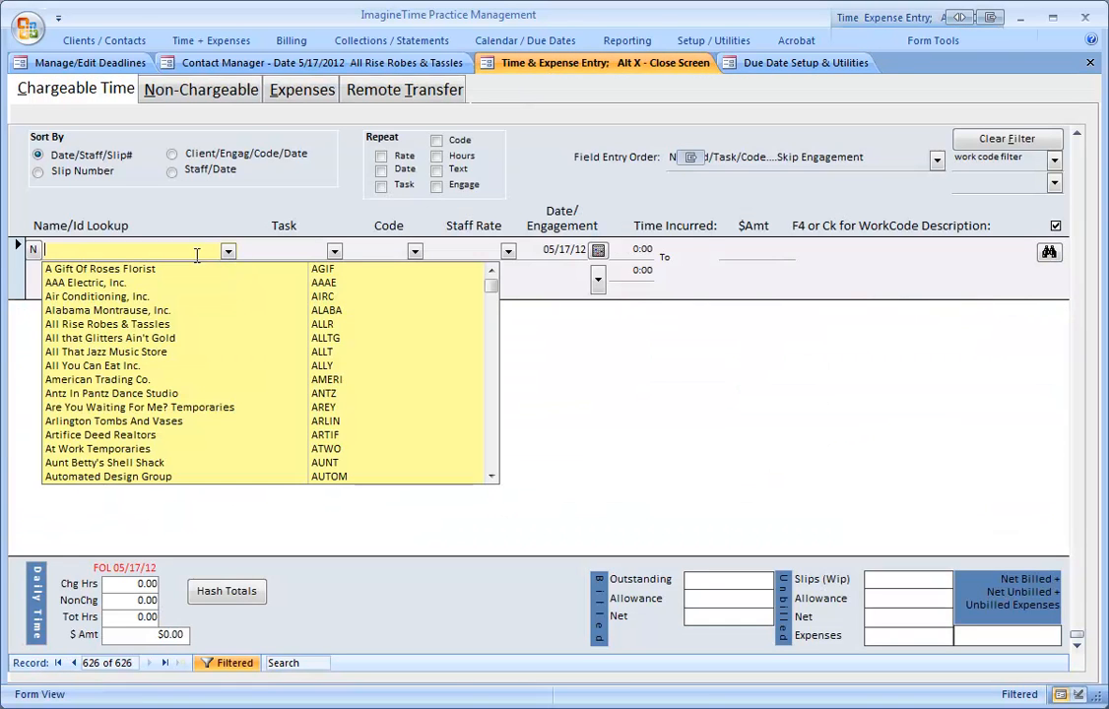
click(138, 317)
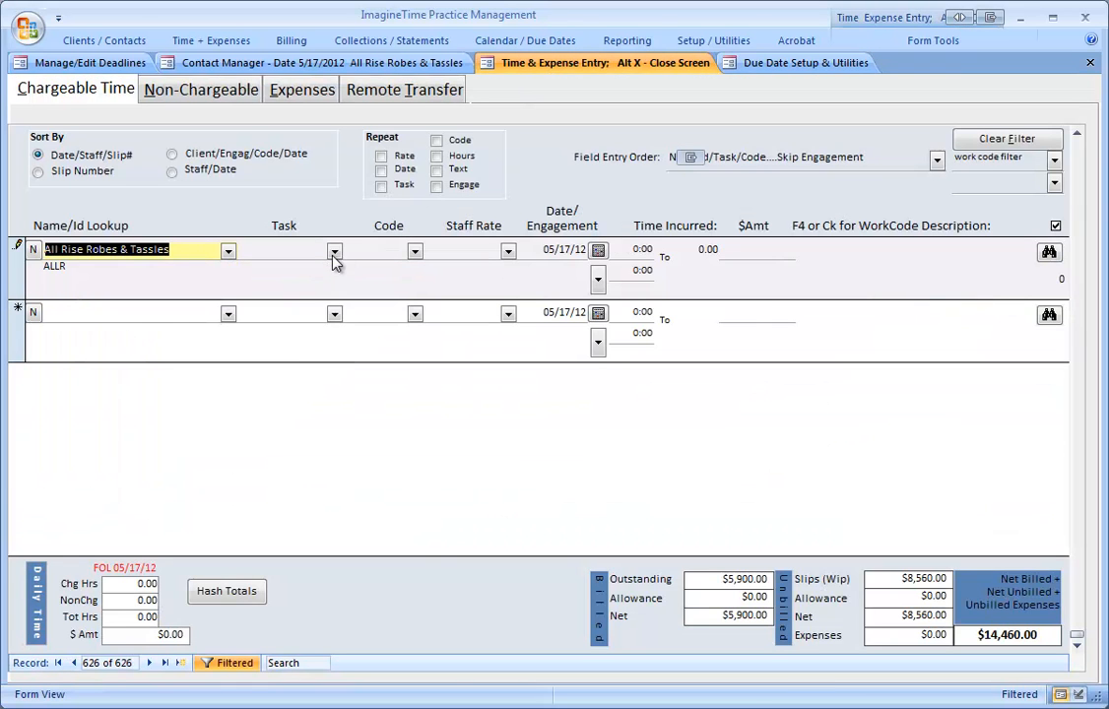
click(335, 253)
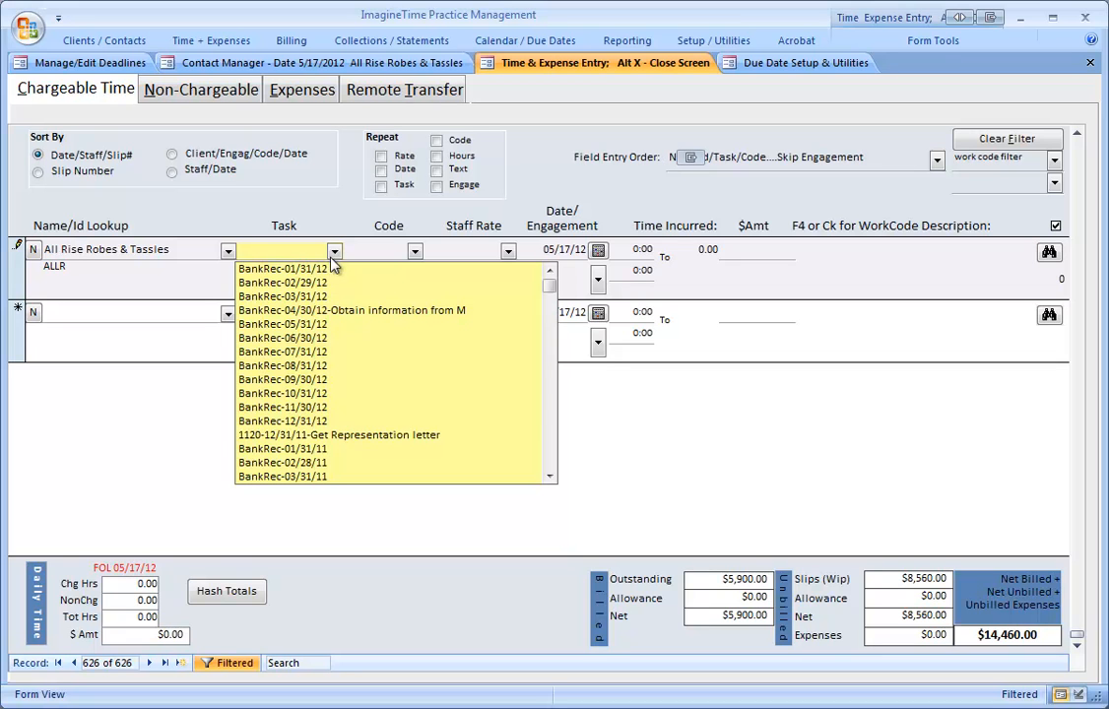
click(286, 435)
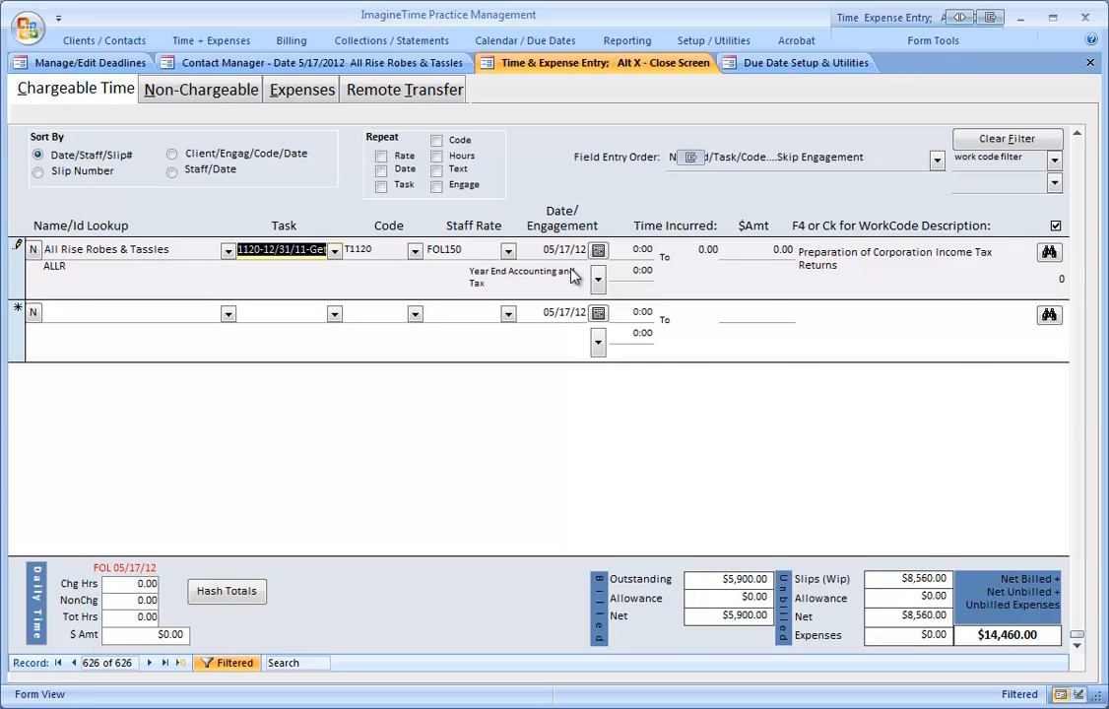
key(Escape)
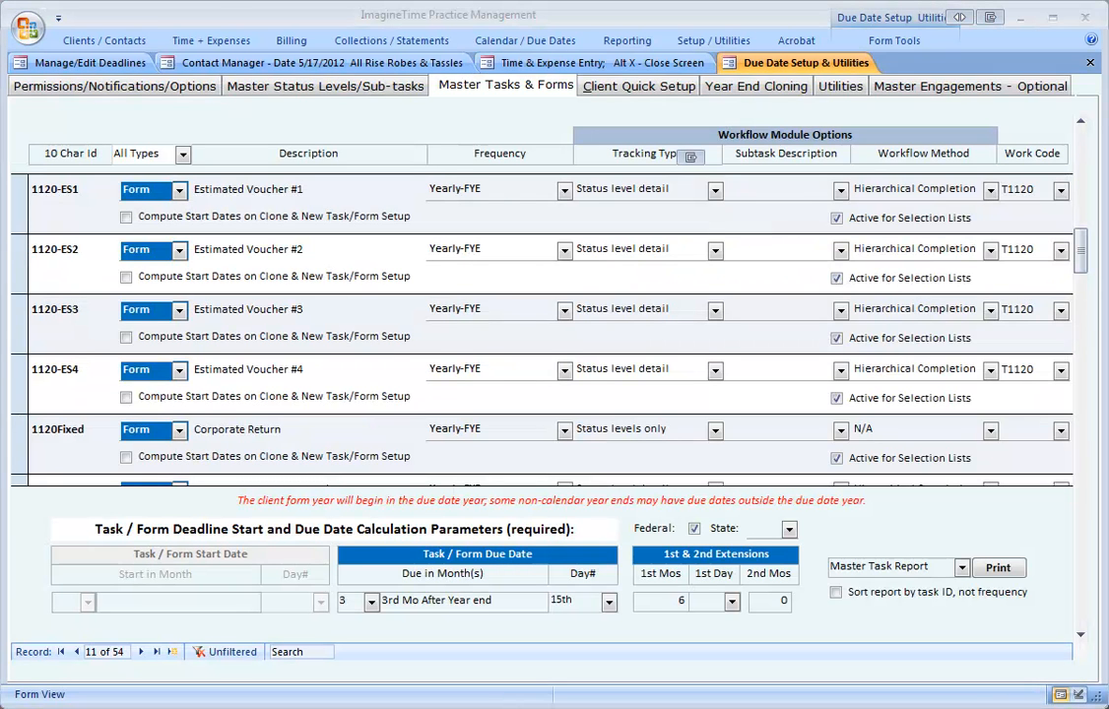
Step: View the year-end cloning options in the due date setup, and open the due date reporting screen
click(728, 88)
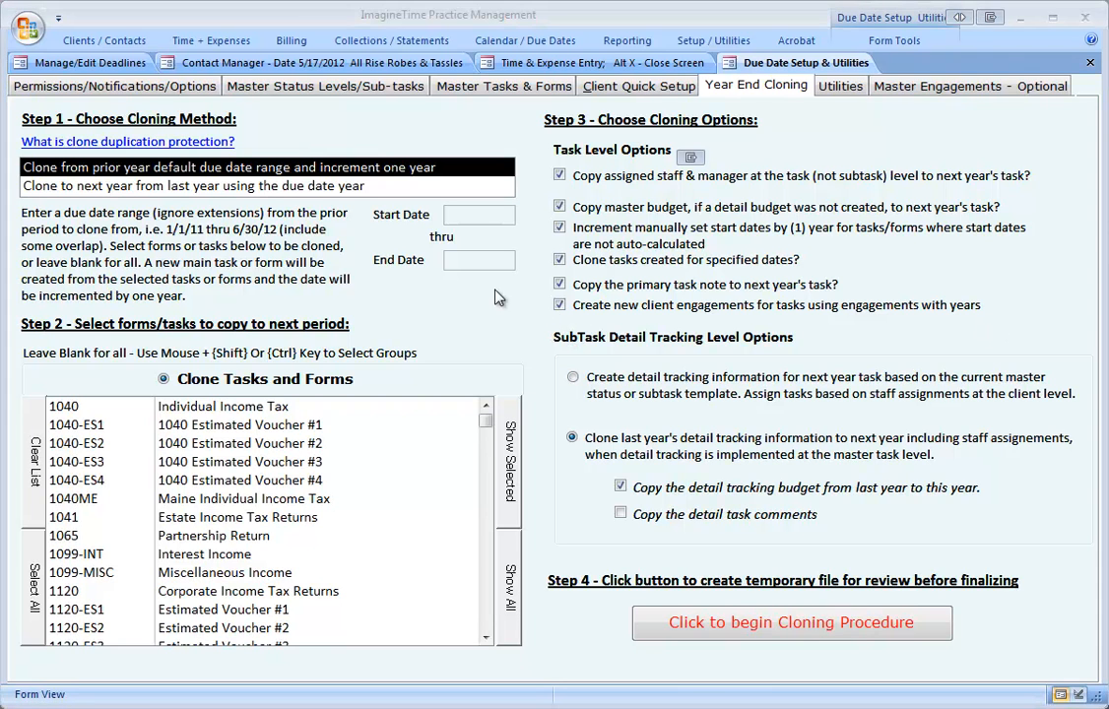
click(613, 43)
click(703, 83)
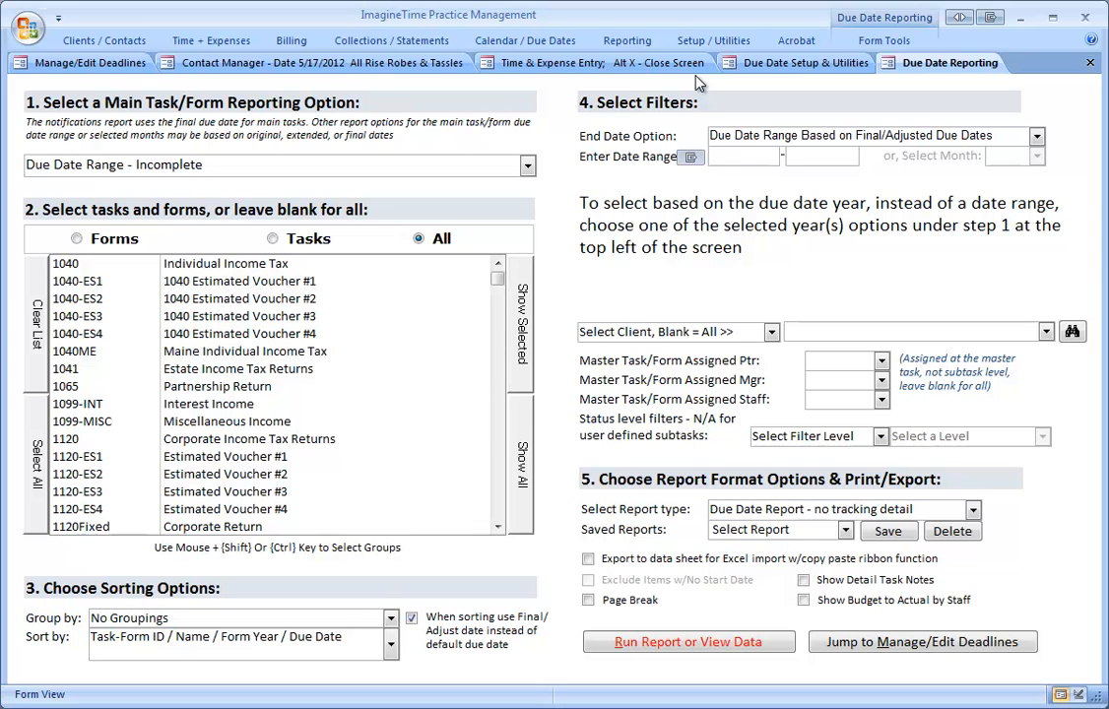
Step: Group the due date report by Partner/Client/Engagement (displayed) and set its reporting option to Selected Year(s) - Ignore Completion Status
click(390, 618)
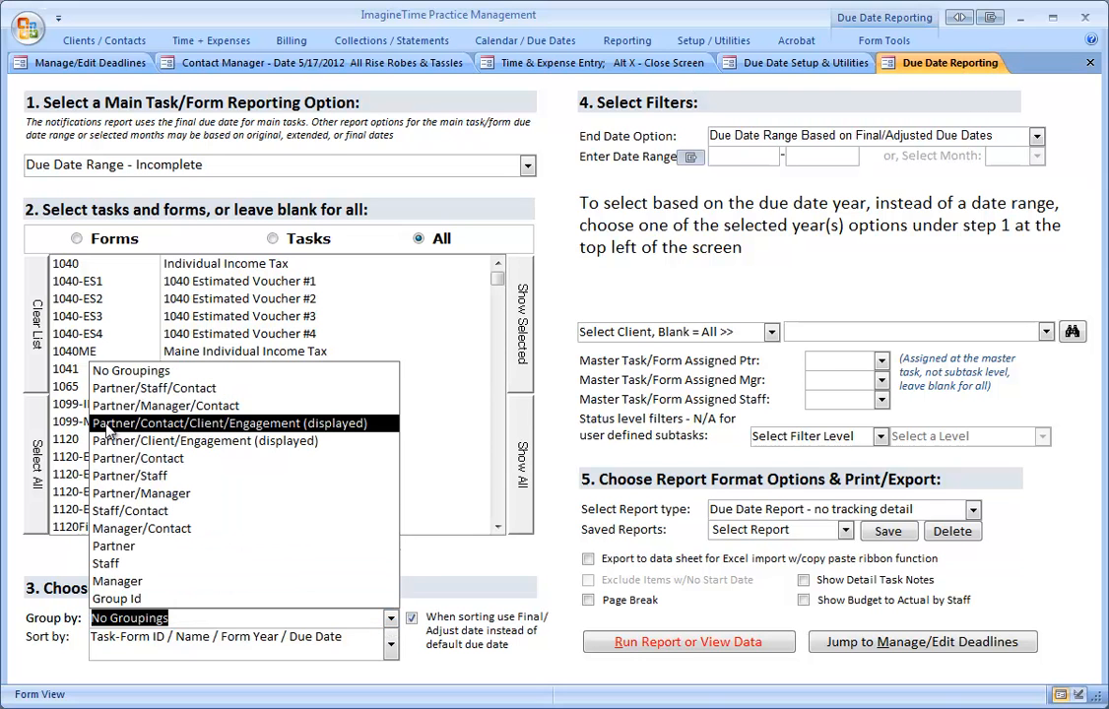
click(256, 442)
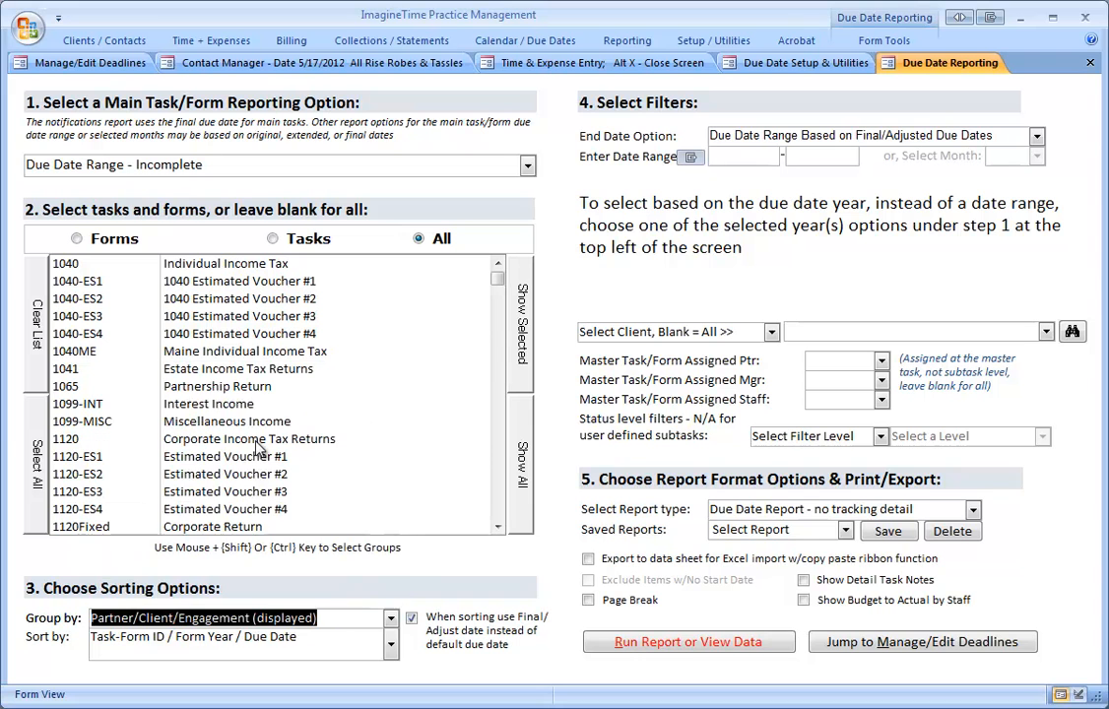
click(527, 165)
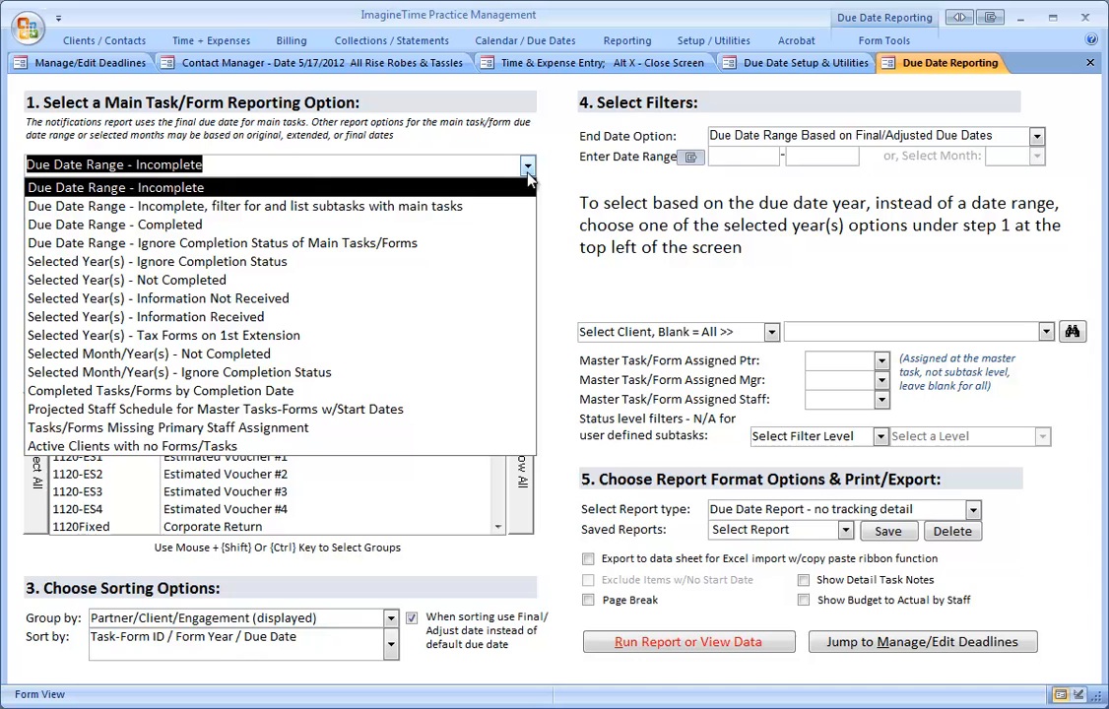
click(170, 268)
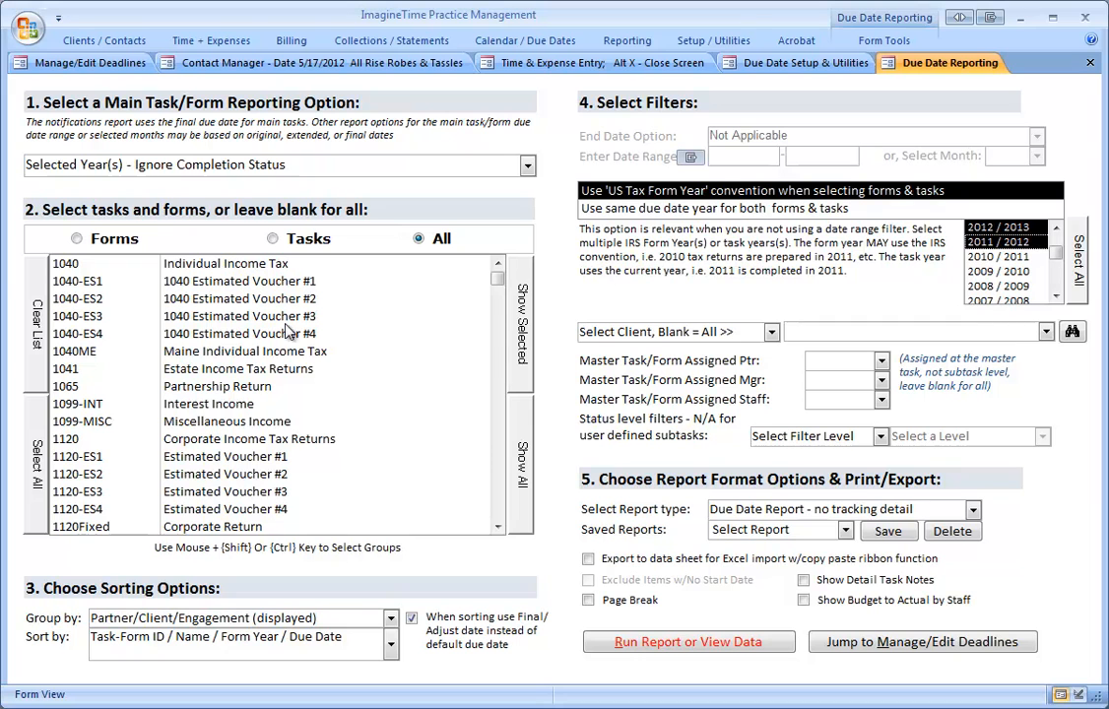
Step: Select forms and tasks 1120, 1120-S, CompYe and F-1120 for the report, and include the 2010 / 2011 year
click(69, 444)
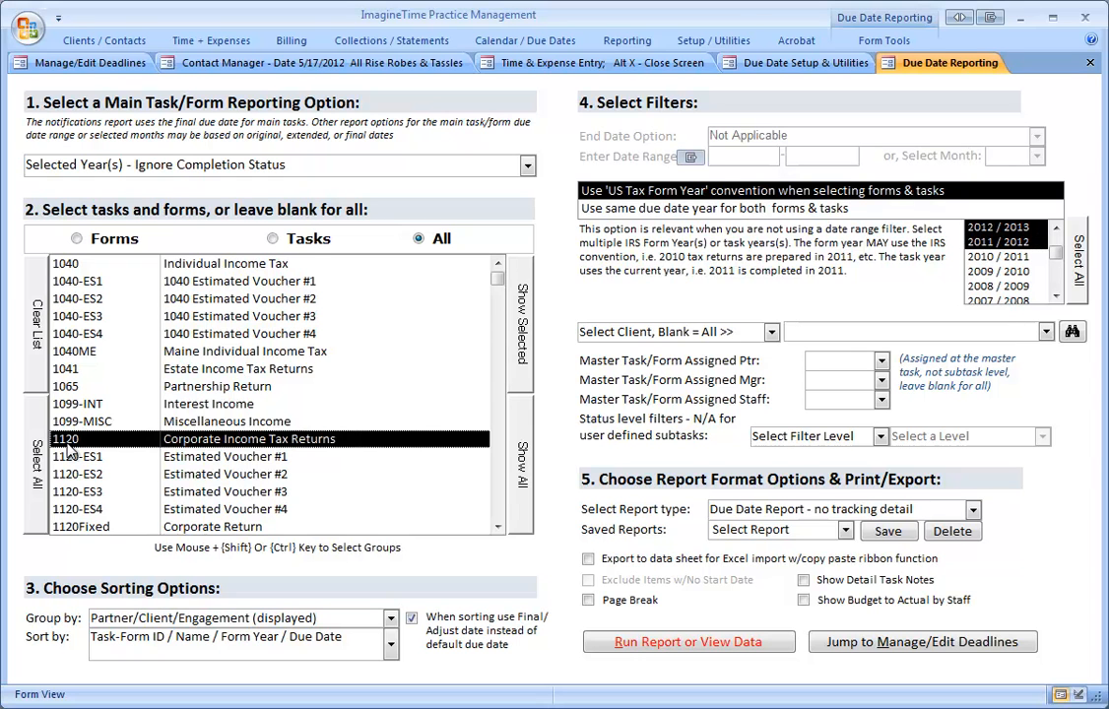
scroll(69, 448, down, 2)
ctrl+click(69, 444)
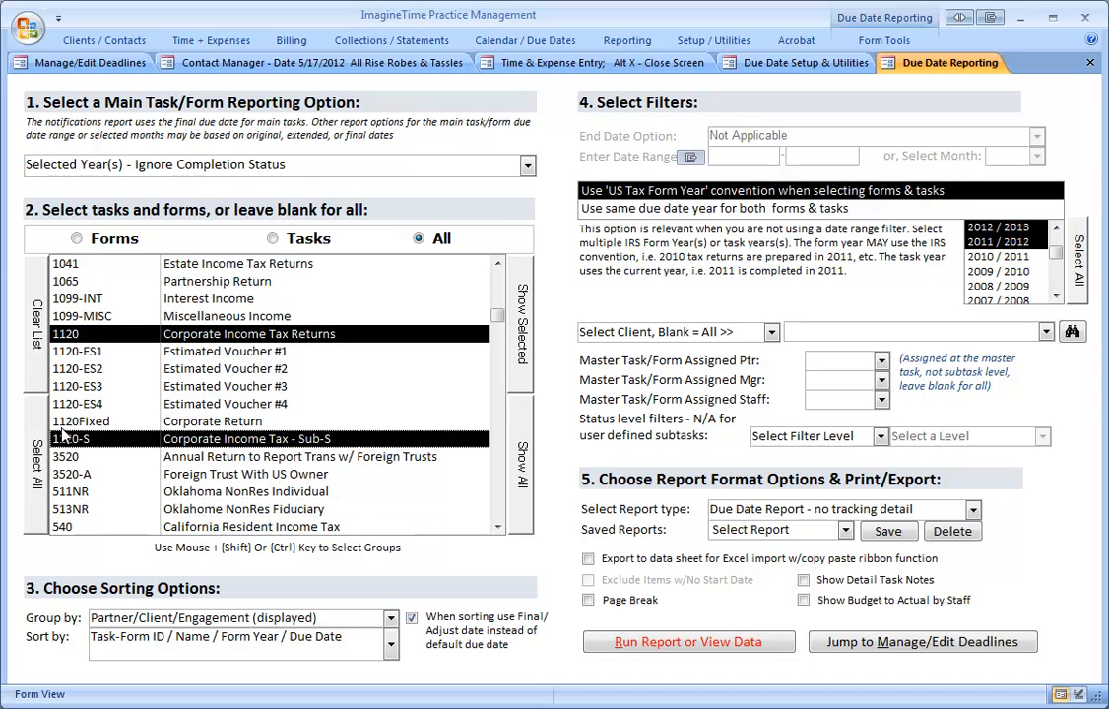
scroll(67, 444, down, 2)
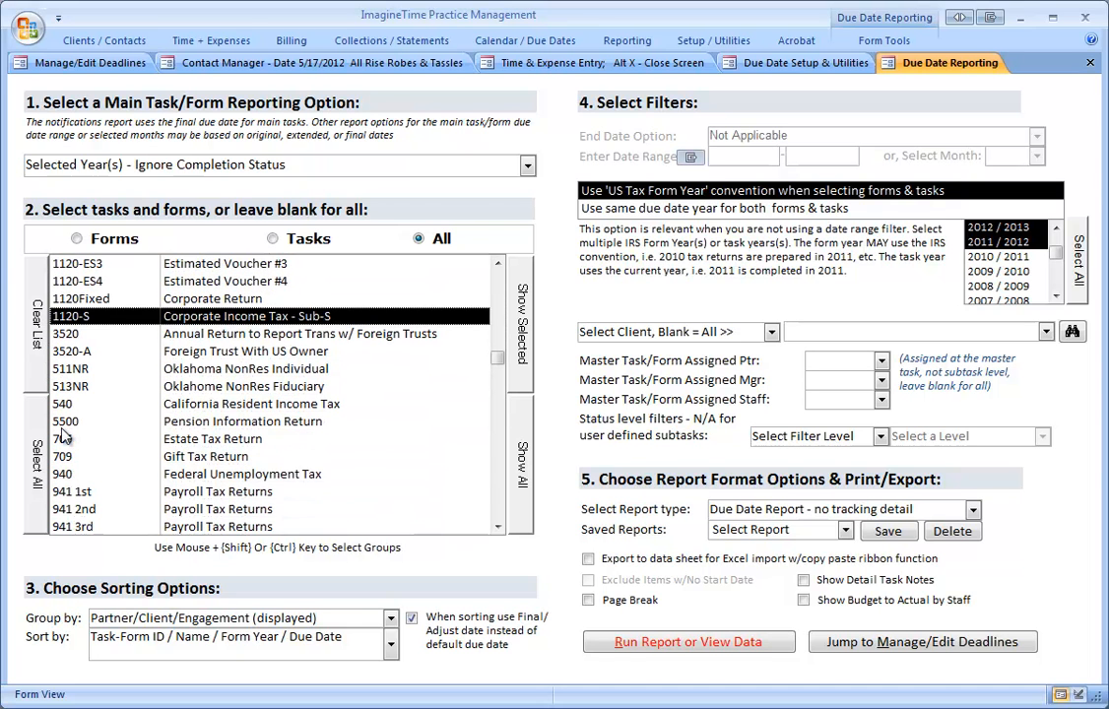
scroll(64, 436, down, 4)
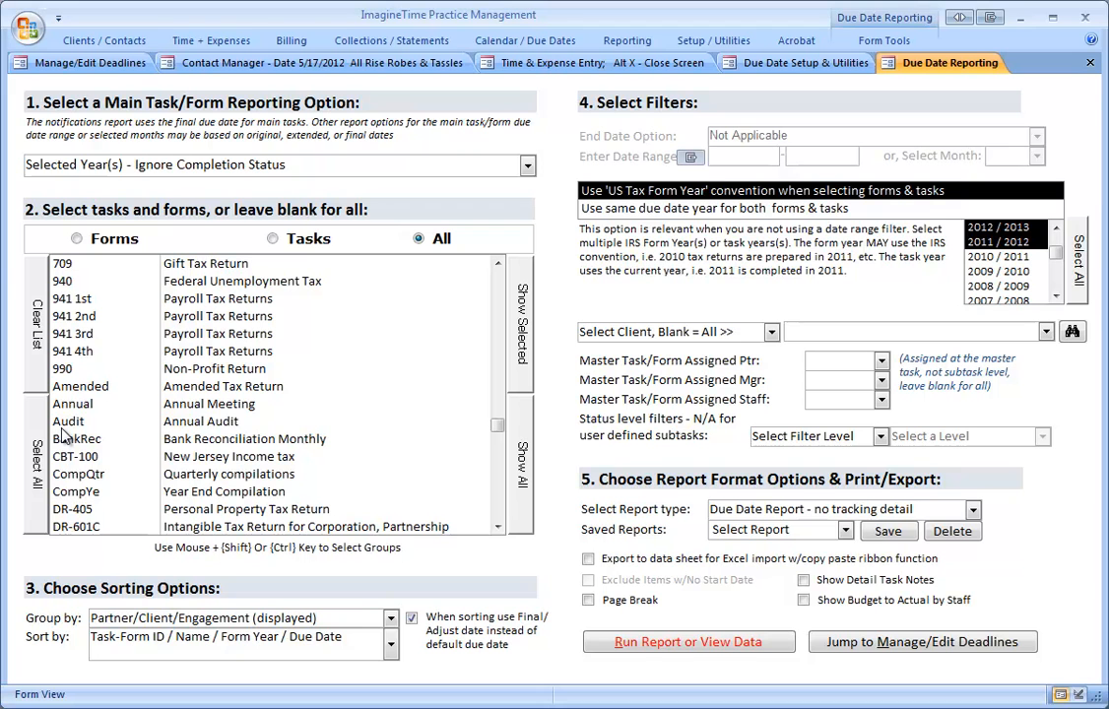
ctrl+click(77, 492)
scroll(74, 473, down, 3)
ctrl+click(71, 439)
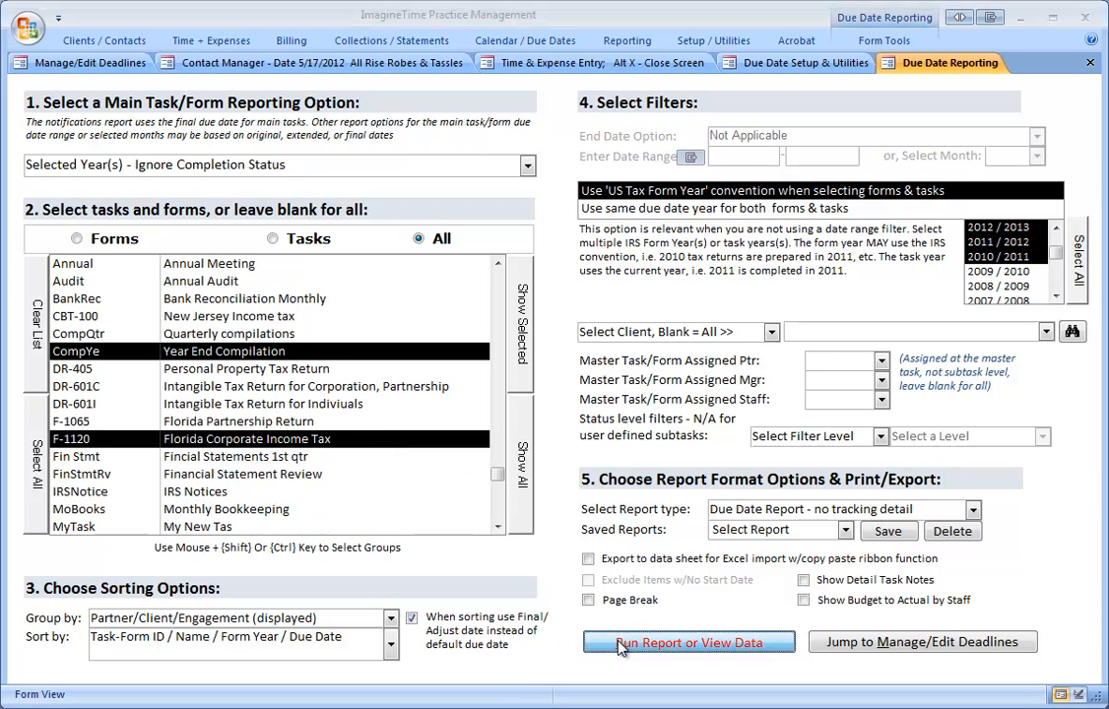
Step: Run the due date report as an on-screen preview instead of printing, and show it at 100%
click(621, 646)
click(606, 454)
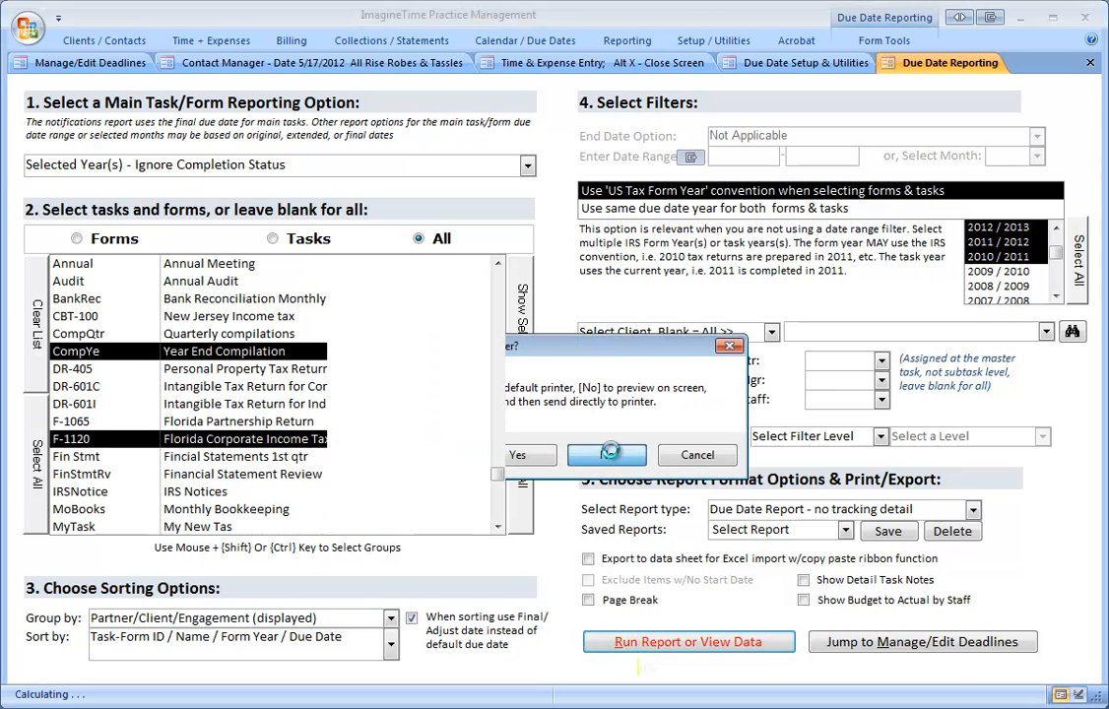
click(264, 149)
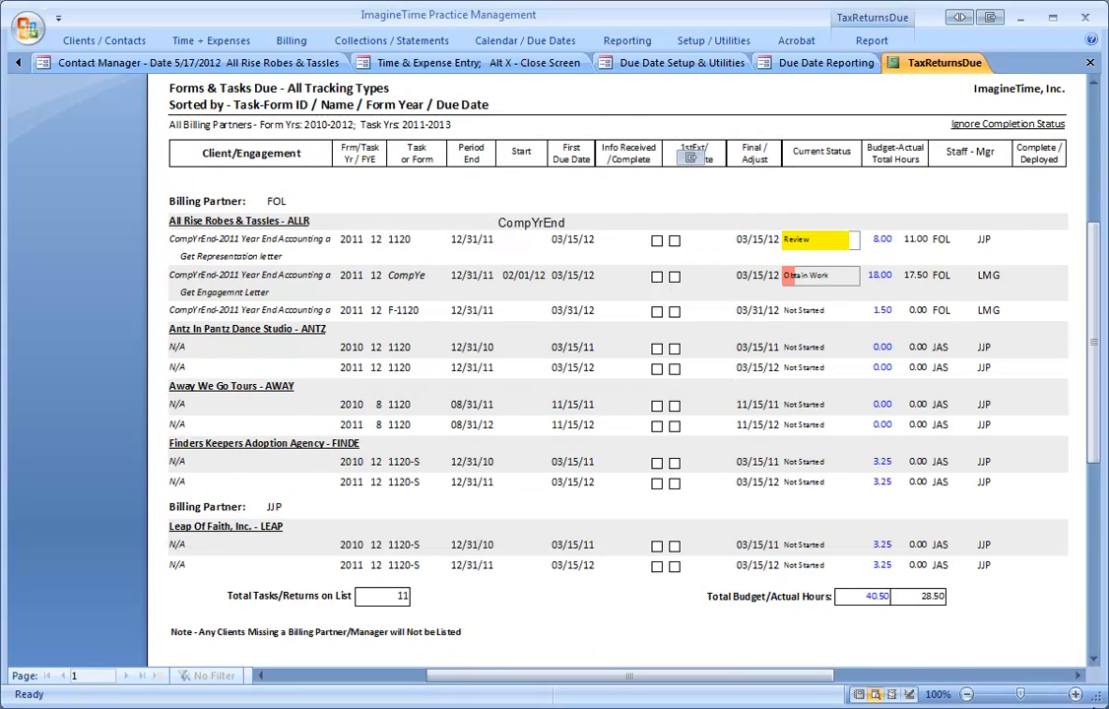
Step: Enlarge the preview to 130%, examine the engagements, statuses and budget-to-actual hours for All Rise Robes & Tassles, and close the report
click(1075, 694)
click(1076, 694)
click(1076, 694)
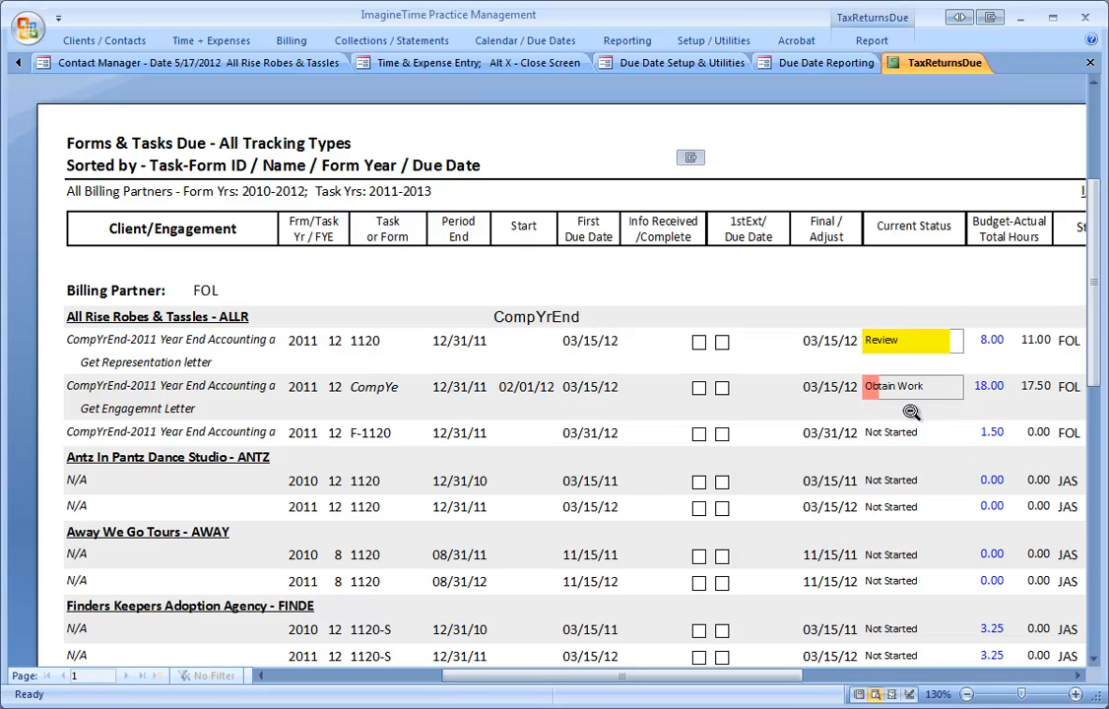
click(1091, 65)
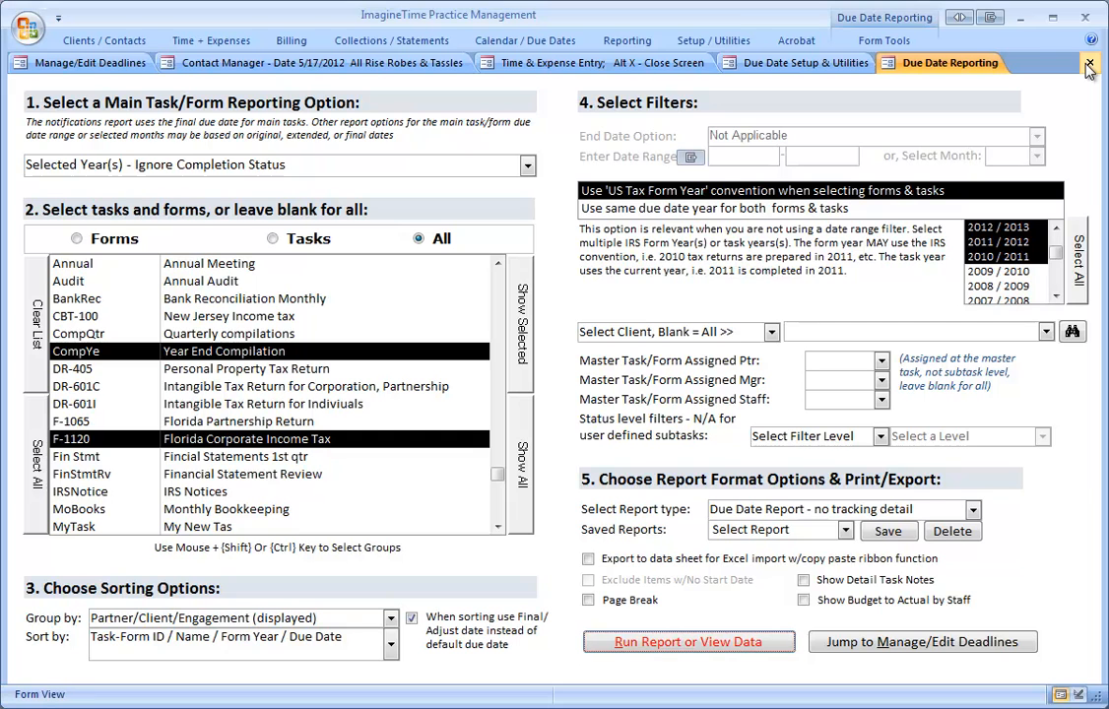